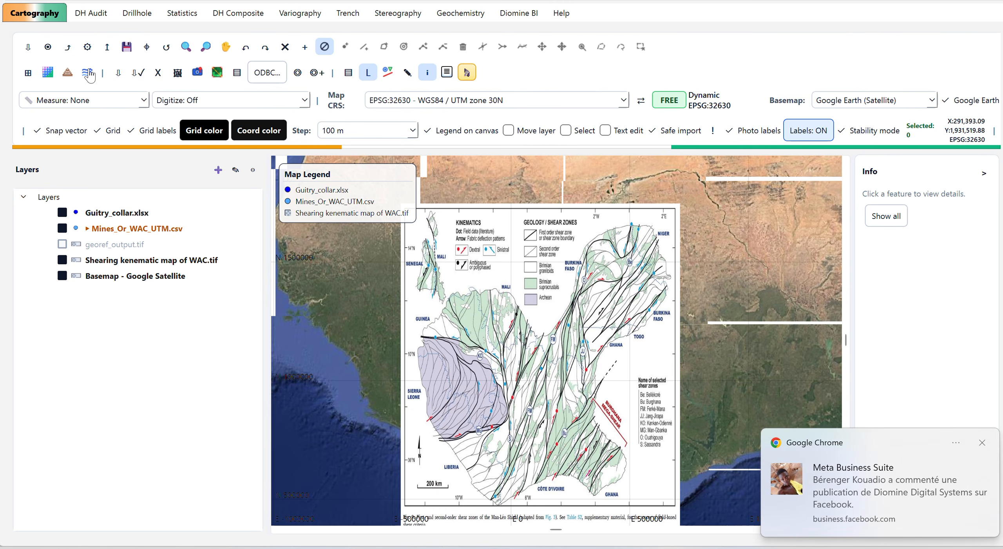
# Step: Dismiss the notification and review the Diomine website's home, founder, training catalog and video tutorial sections
pyautogui.click(982, 443)
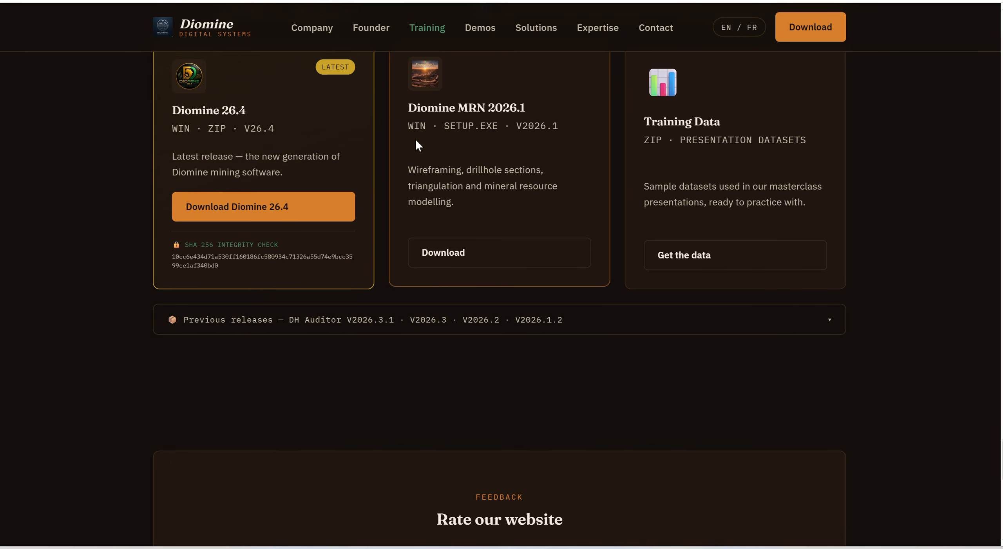
pyautogui.scroll(-15, 415, 145)
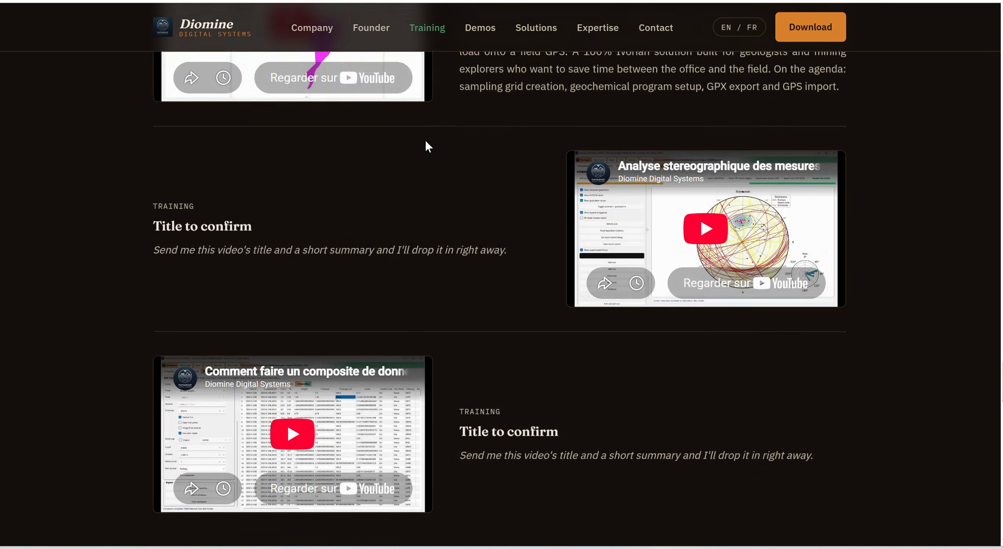
pyautogui.scroll(20, 427, 137)
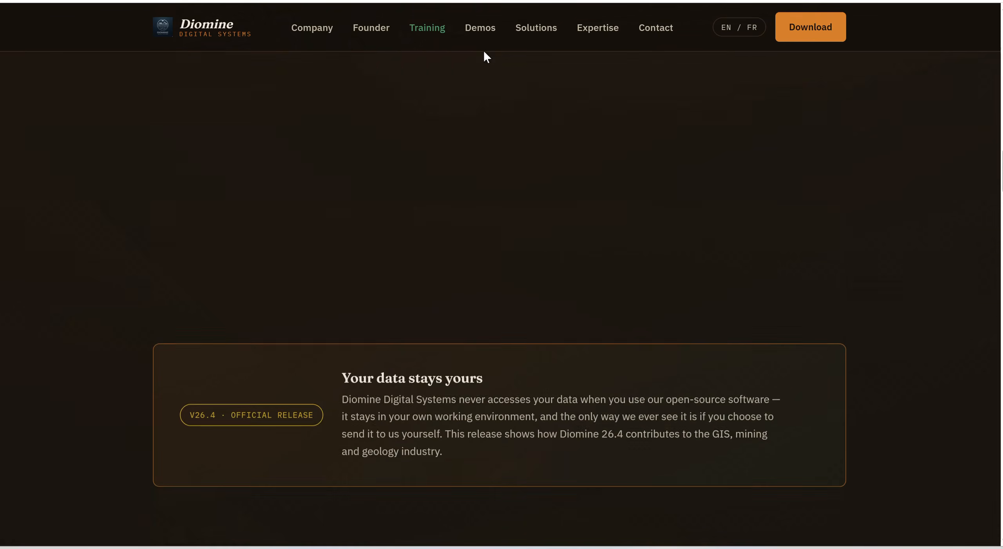
pyautogui.scroll(15, 484, 55)
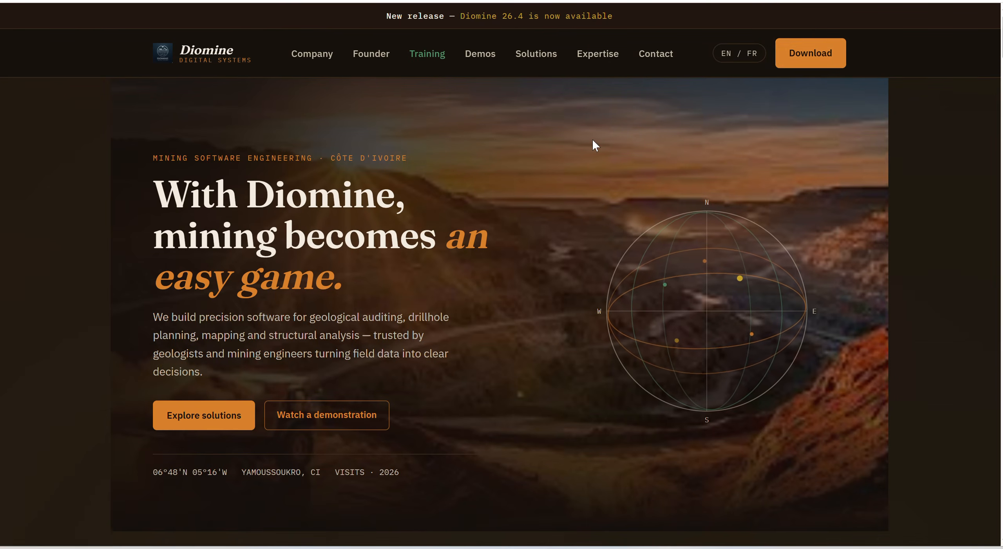
pyautogui.scroll(-10, 609, 282)
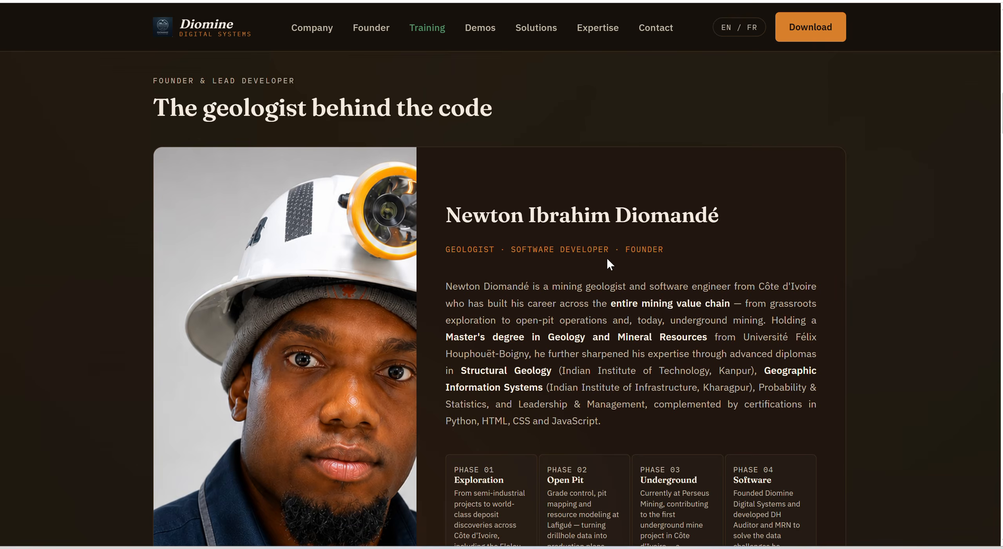
pyautogui.scroll(-15, 606, 257)
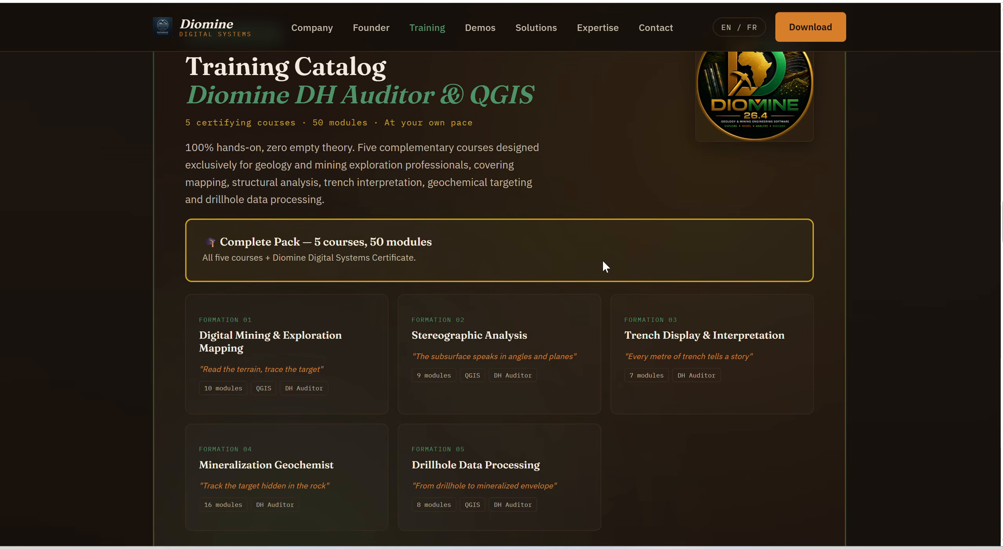
pyautogui.scroll(-2, 606, 266)
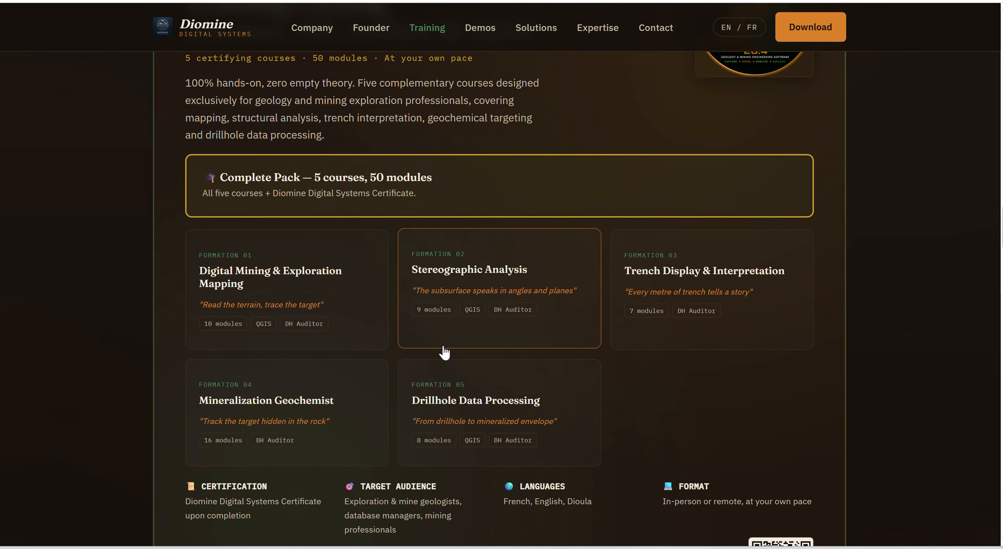
pyautogui.scroll(-1, 454, 332)
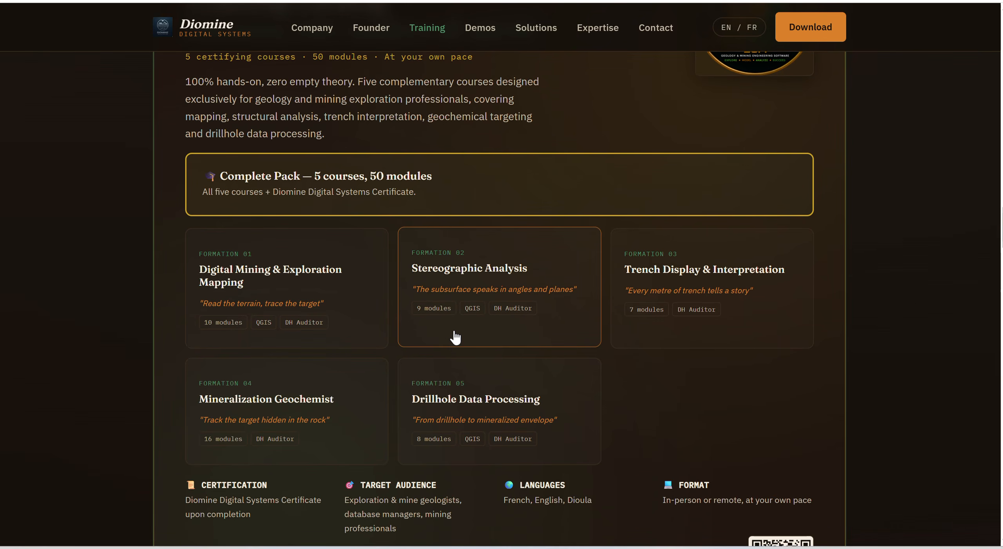
pyautogui.scroll(-20, 455, 338)
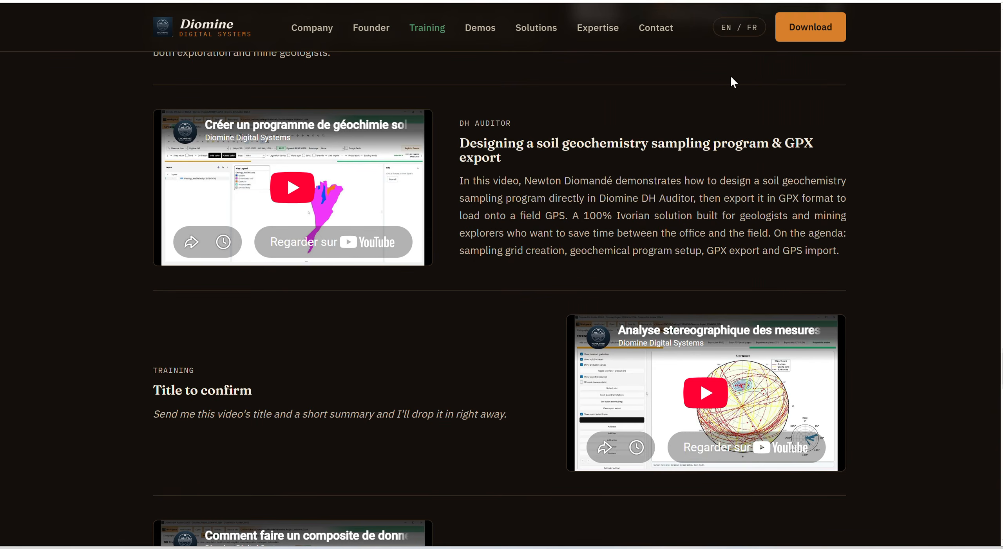
# Step: Go to the website's software download section and review the Diomine 26.4, Diomine MRN 2026.1 and Training Data offers
pyautogui.click(803, 30)
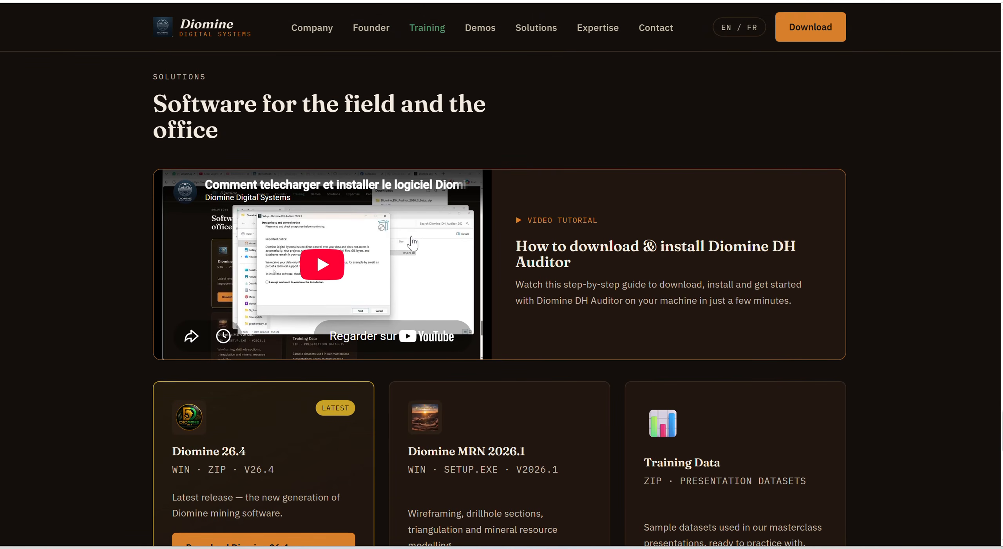
pyautogui.scroll(-10, 355, 313)
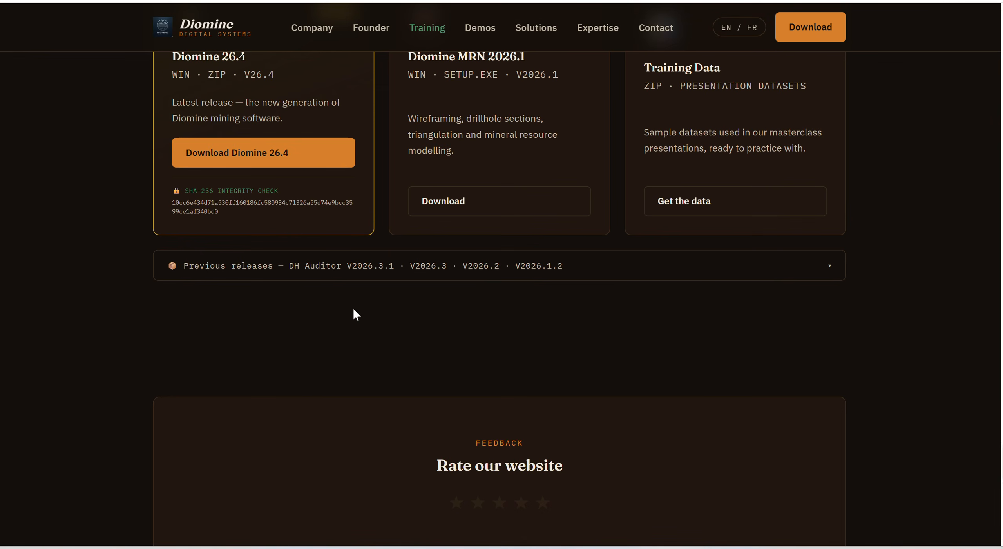
pyautogui.scroll(2, 242, 78)
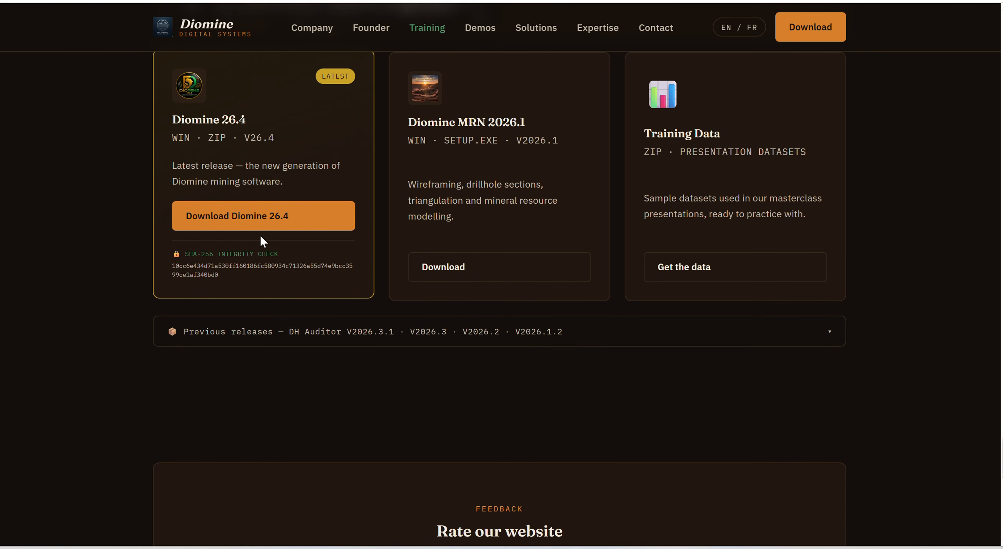
pyautogui.scroll(8, 300, 166)
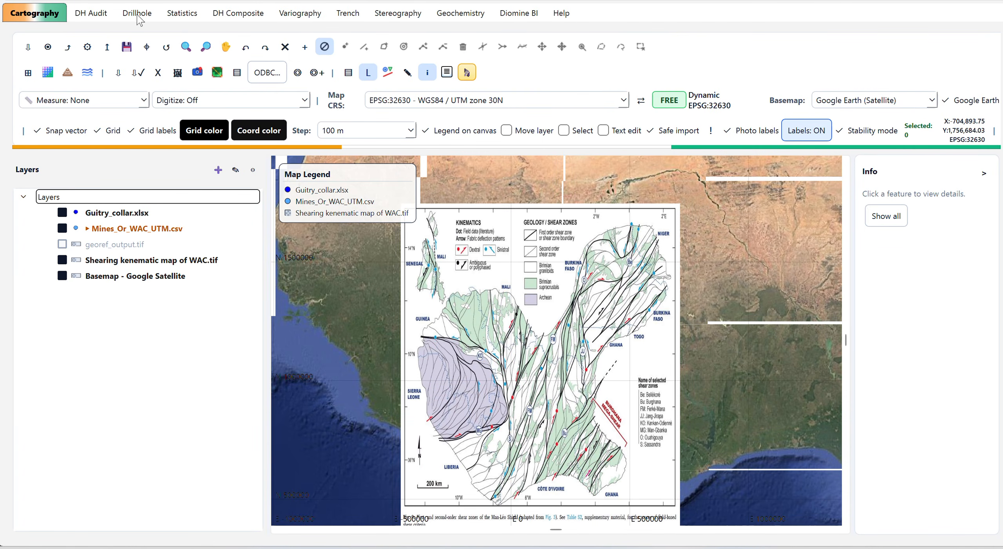
# Step: Start a collar data import in the Drillhole module and browse to the 99_DIOMINE CLASS folder under 12_CONSULTANCY
pyautogui.click(137, 15)
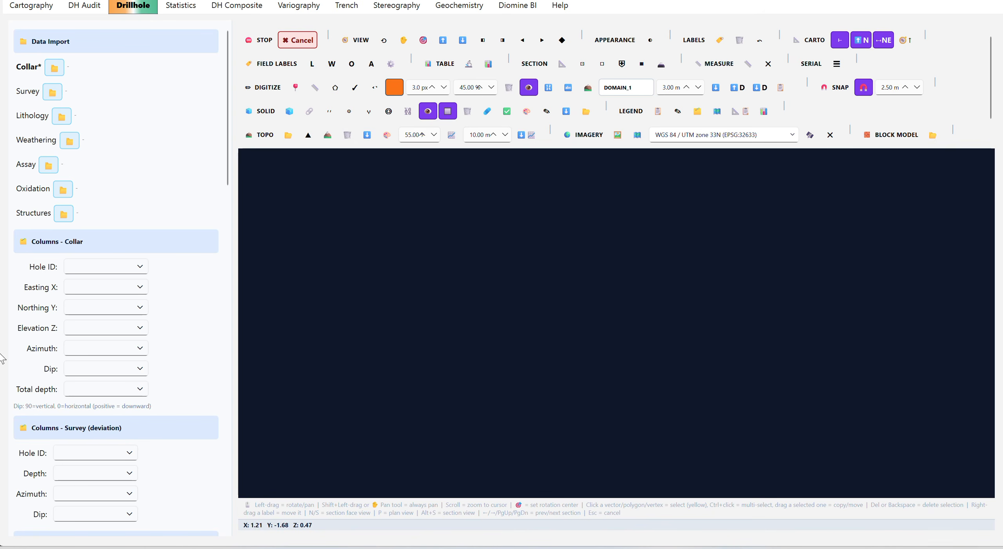
pyautogui.click(55, 71)
pyautogui.scroll(-5, 74, 145)
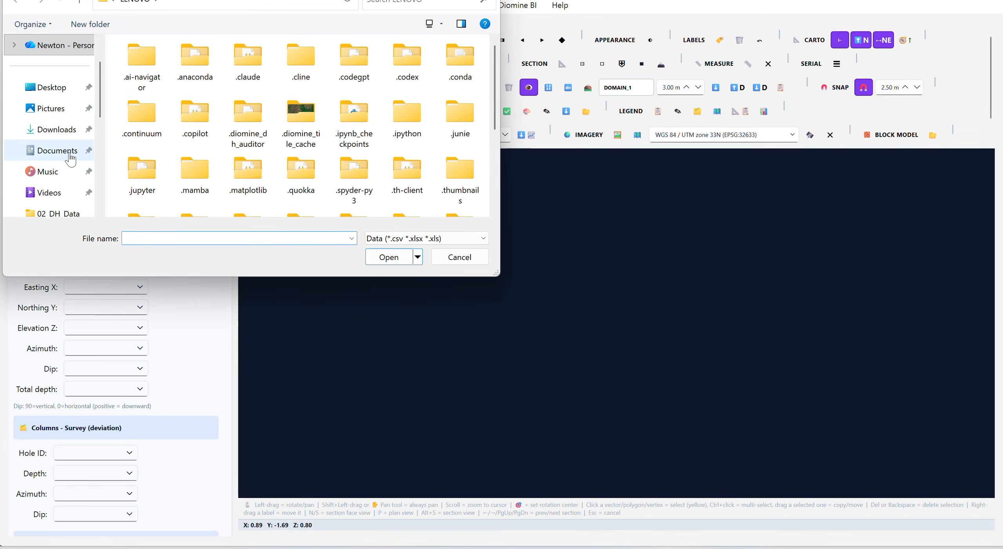
pyautogui.scroll(5, 67, 178)
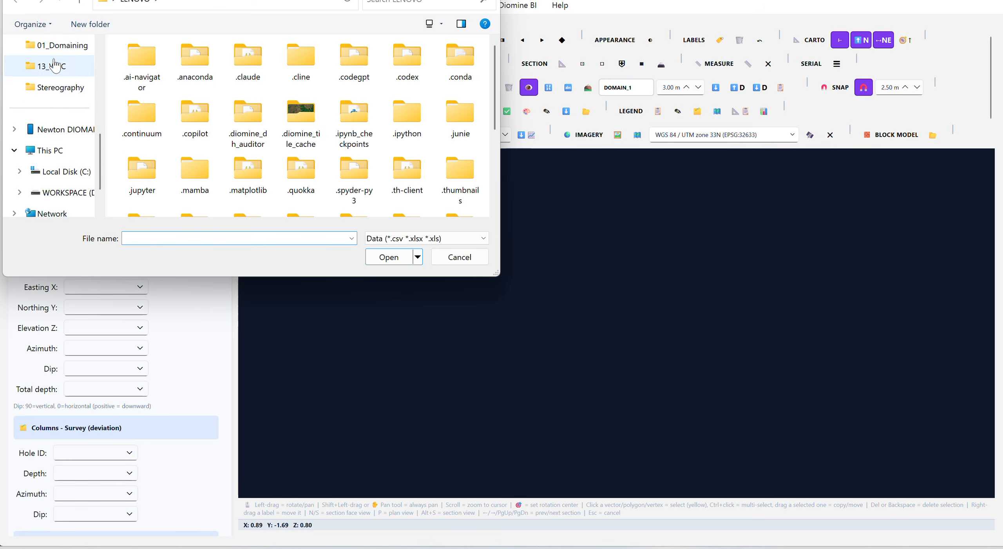
pyautogui.click(66, 213)
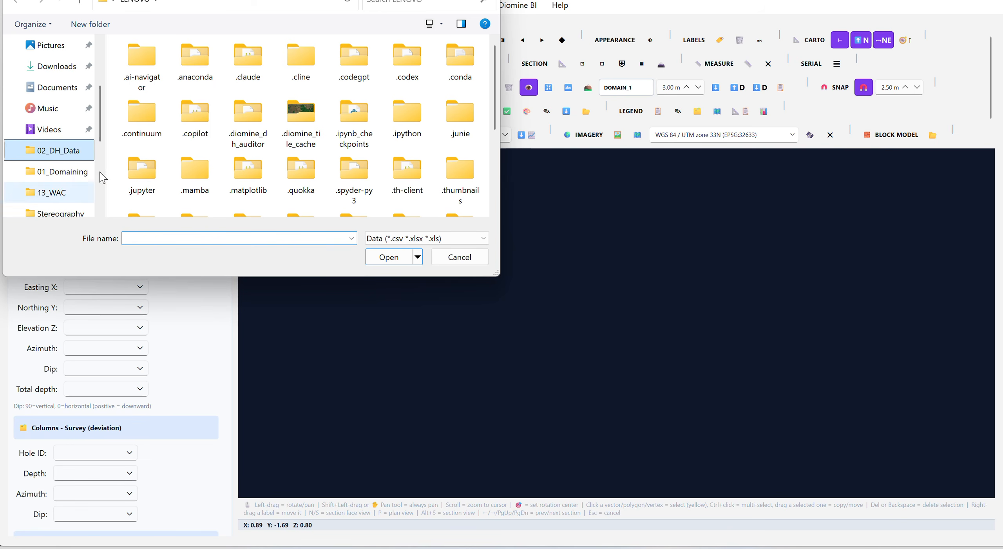
pyautogui.click(168, 3)
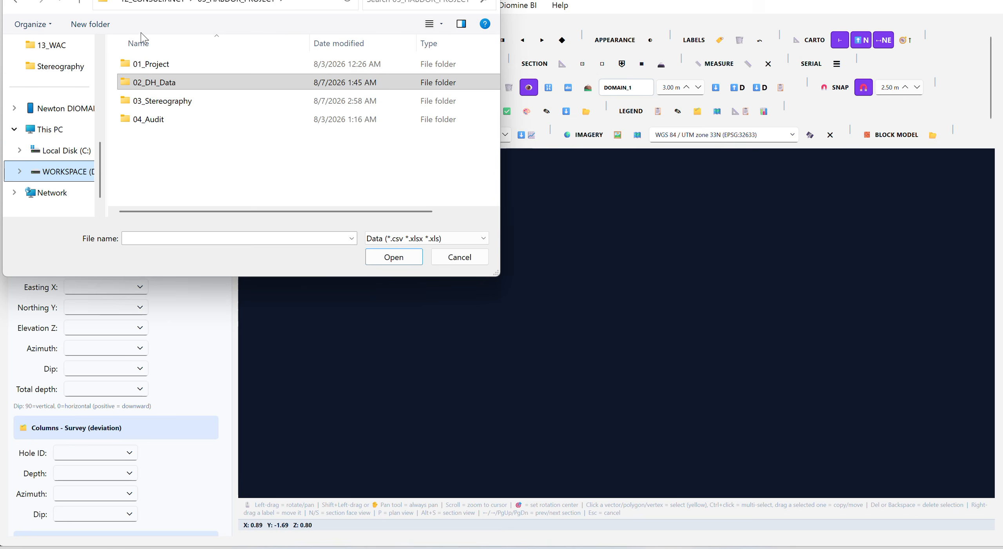
pyautogui.click(164, 2)
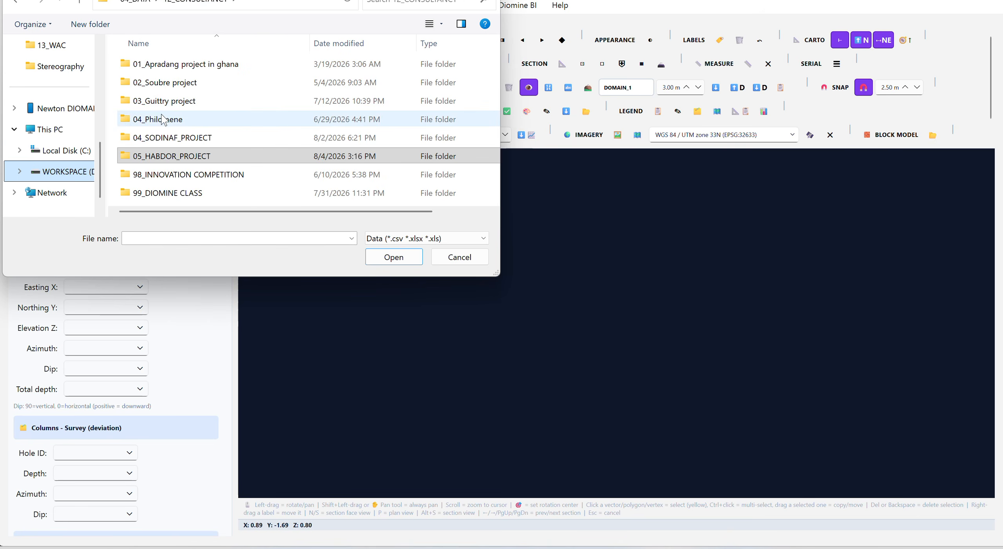
pyautogui.doubleClick(184, 190)
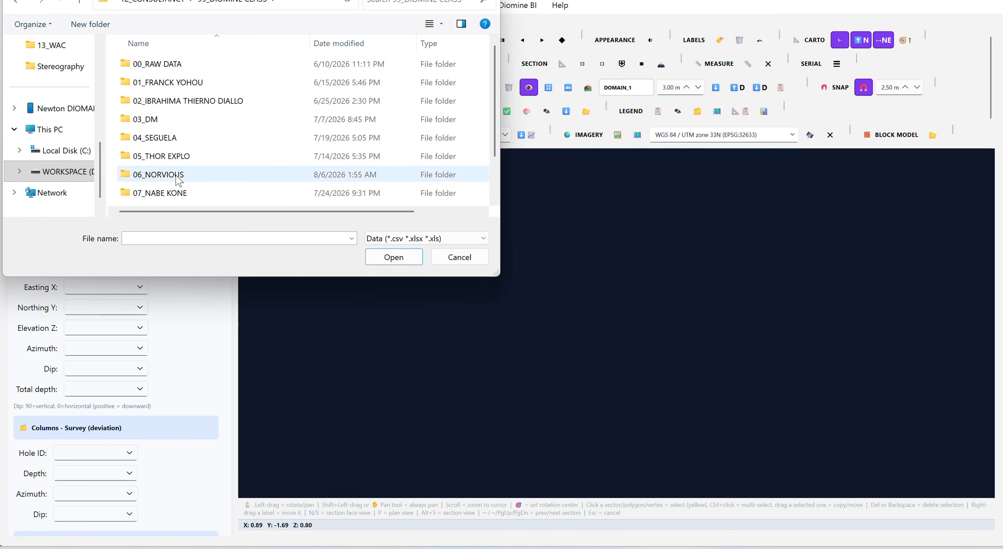
# Step: Import the Collar workbook from the EXCEL subfolder of the 07 project folder as the collar data
pyautogui.scroll(-1, 172, 176)
pyautogui.doubleClick(177, 139)
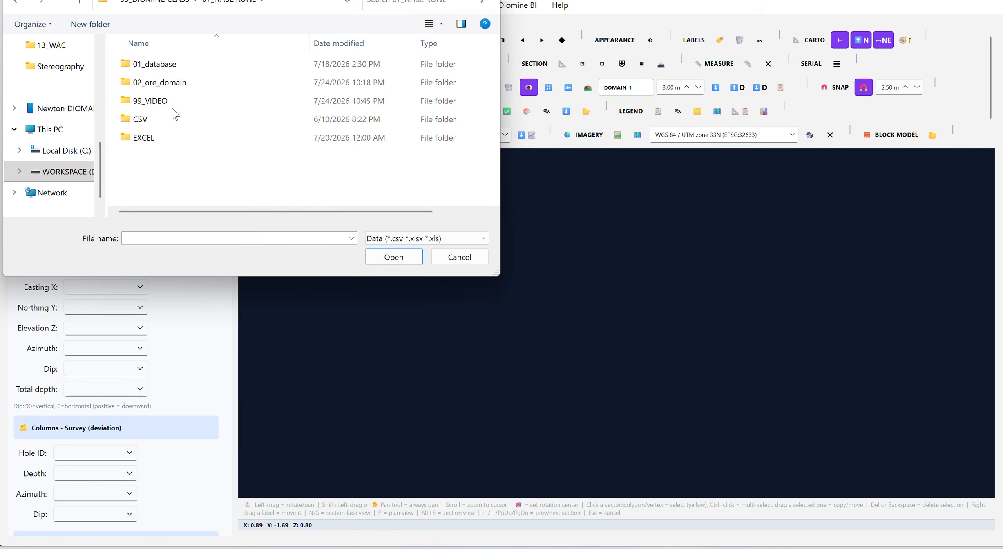
pyautogui.click(151, 138)
pyautogui.doubleClick(151, 137)
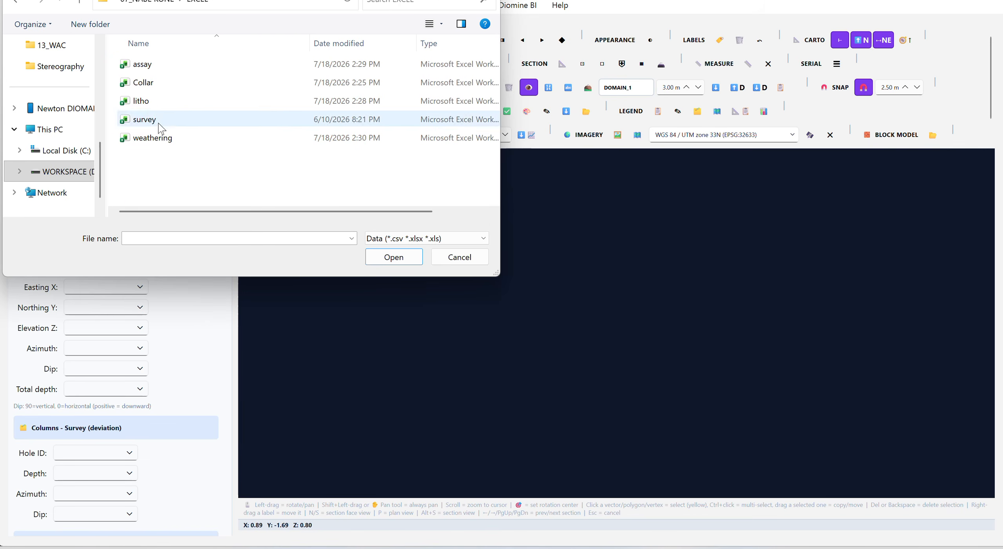
pyautogui.doubleClick(160, 83)
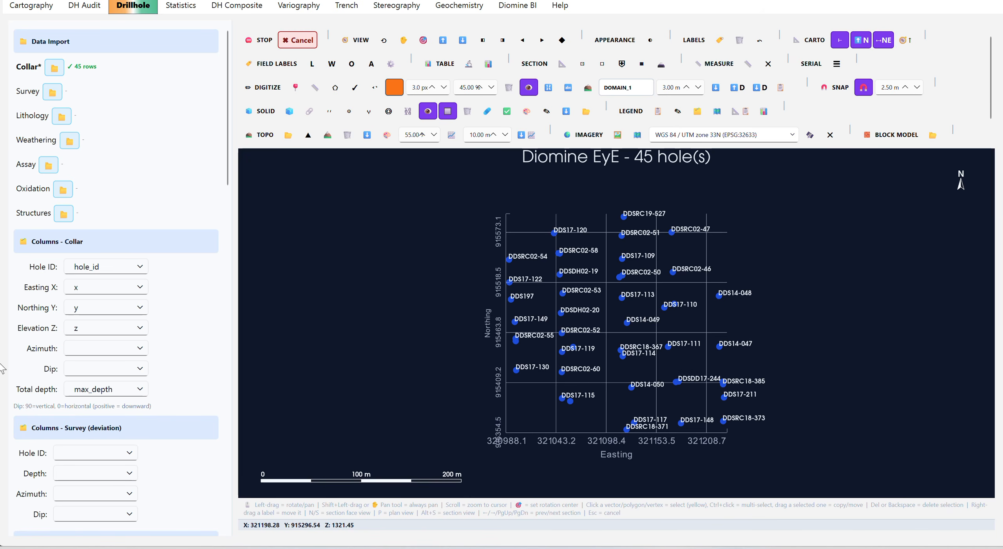
# Step: Import the survey workbook as the survey data and view the hole traces at an oblique angle
pyautogui.click(48, 96)
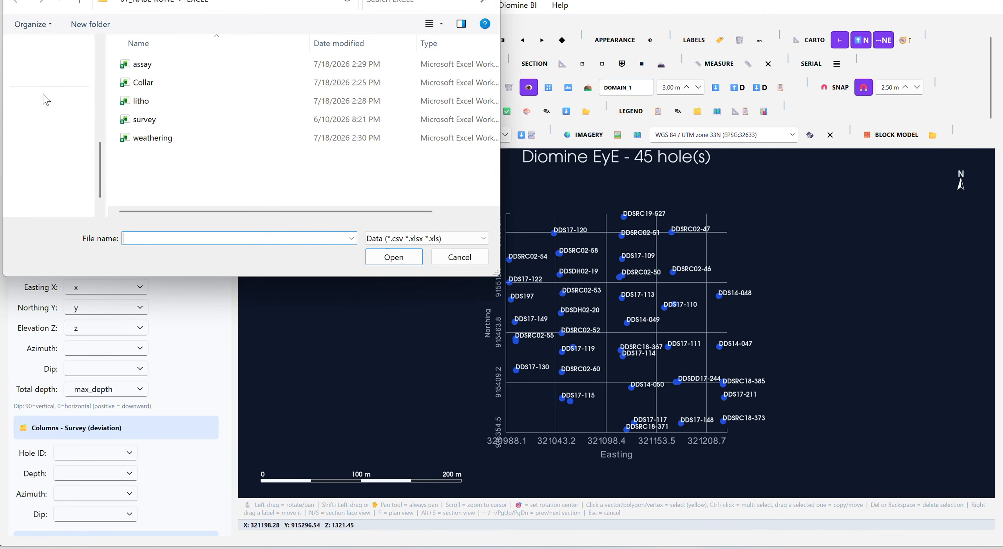
pyautogui.click(146, 119)
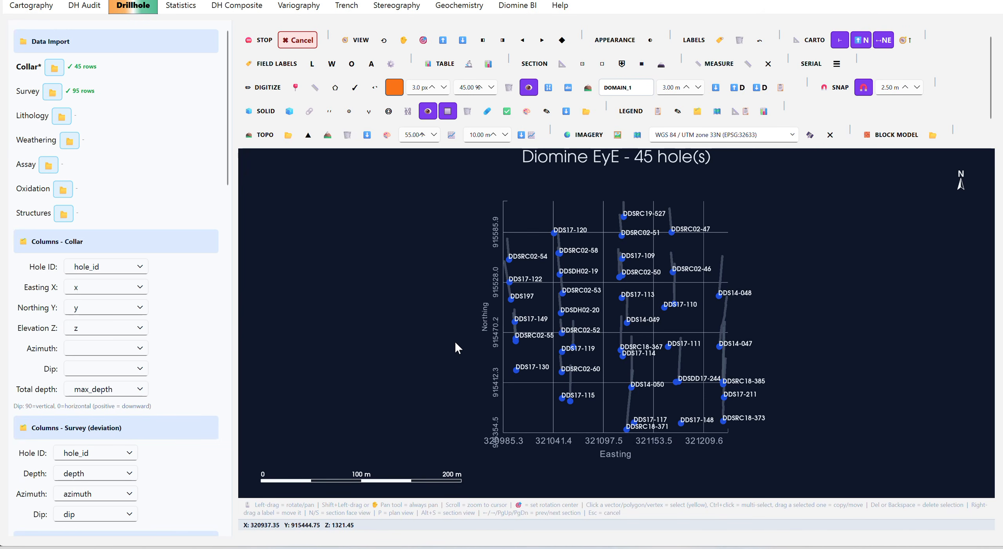
pyautogui.moveTo(455, 342); pyautogui.dragTo(391, 298)
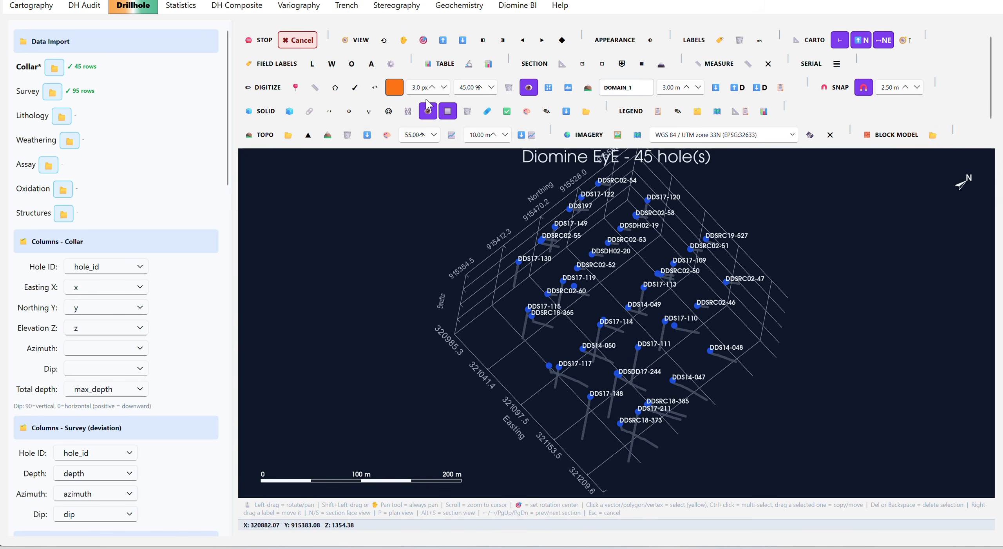
# Step: Set the 3D view's rotation centre near hole DDS14-049 and turn the model to inspect the hole traces
pyautogui.click(424, 41)
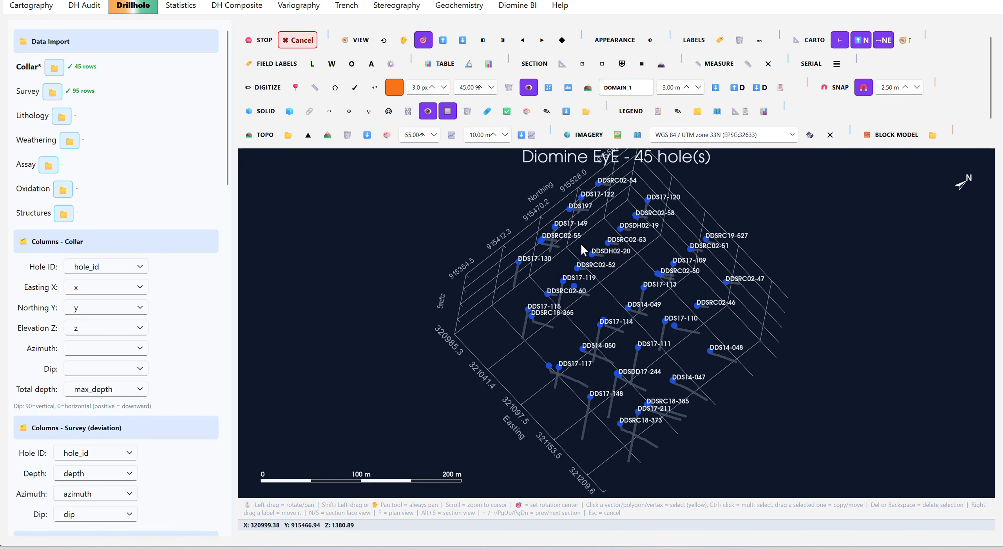
pyautogui.click(632, 312)
pyautogui.moveTo(581, 338); pyautogui.dragTo(711, 452)
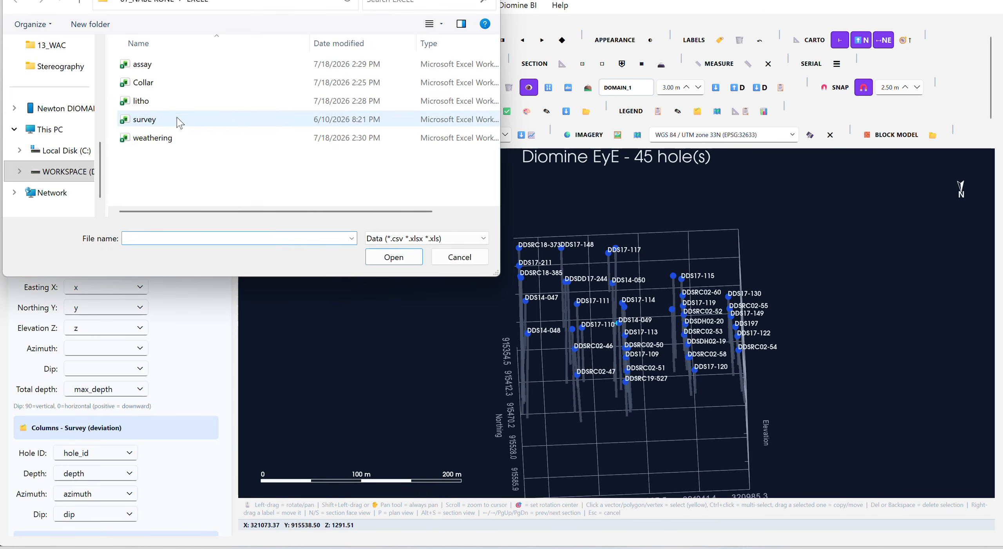
# Step: Import the litho workbook as the lithology data and view the coloured holes up close
pyautogui.doubleClick(156, 104)
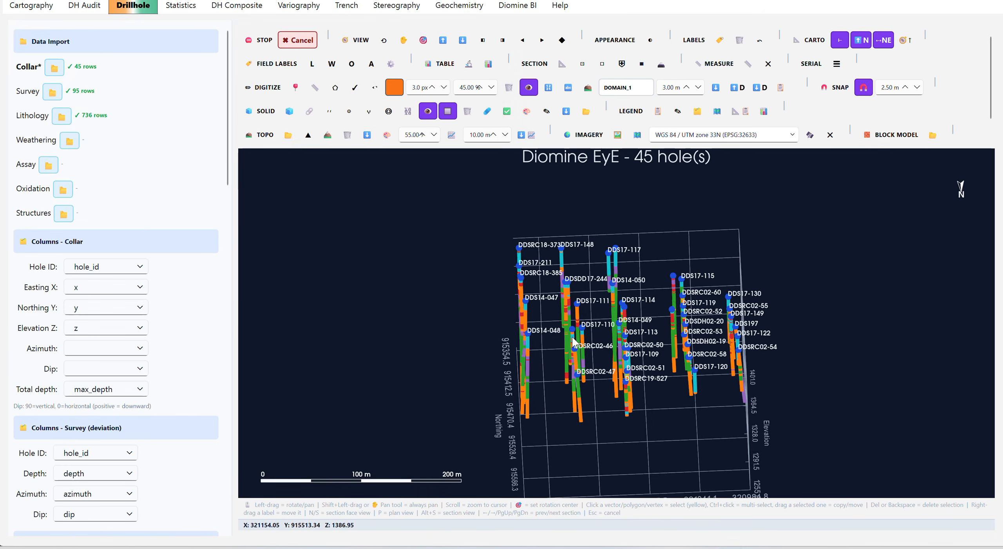
pyautogui.scroll(5, 608, 340)
pyautogui.moveTo(605, 358); pyautogui.dragTo(707, 359)
pyautogui.scroll(-2, 658, 353)
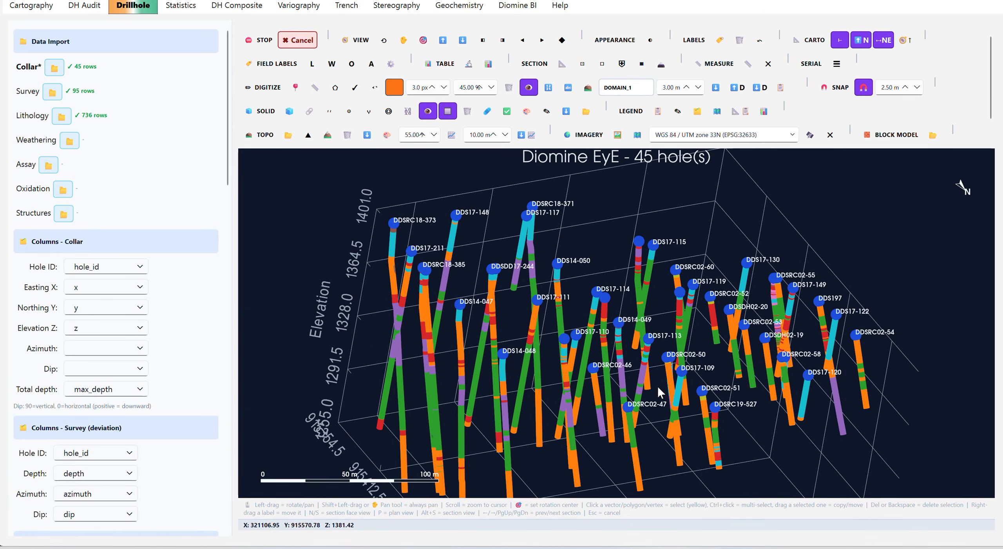
# Step: Examine the lithology intervals along the drillholes by panning the model, resetting its rotation centre and viewing it from another angle
pyautogui.click(404, 39)
pyautogui.moveTo(461, 295); pyautogui.dragTo(619, 293)
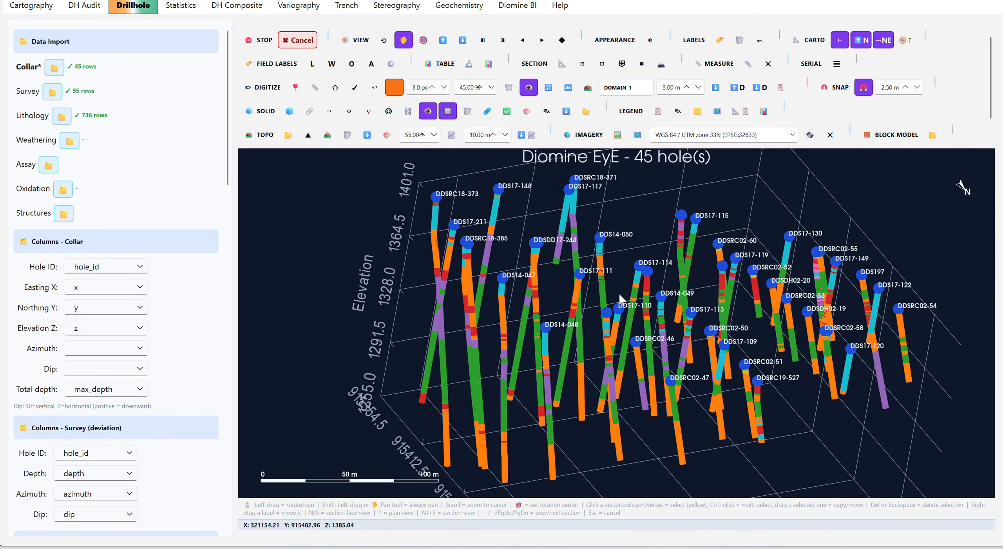
pyautogui.moveTo(616, 238); pyautogui.dragTo(544, 221)
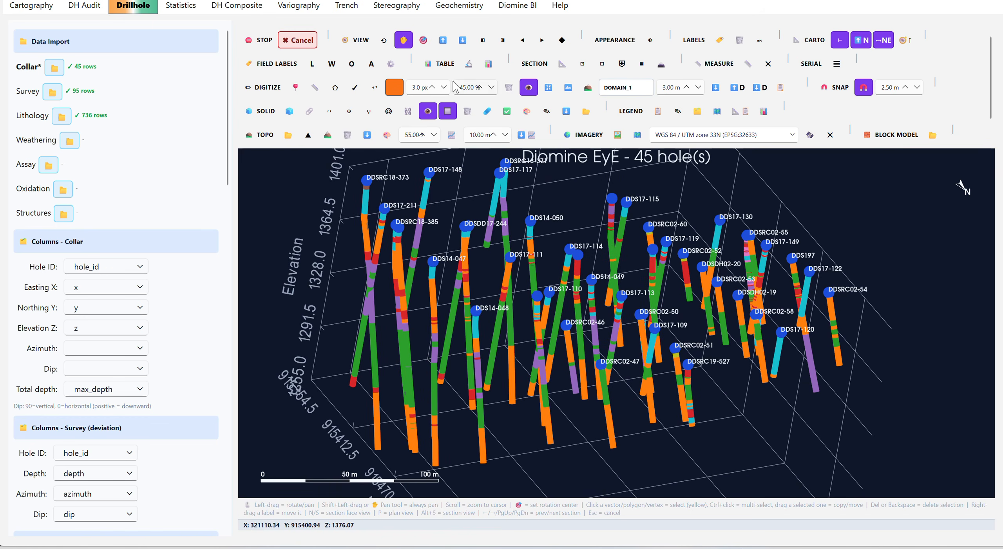
pyautogui.click(421, 39)
pyautogui.click(460, 355)
pyautogui.moveTo(501, 307); pyautogui.dragTo(611, 288)
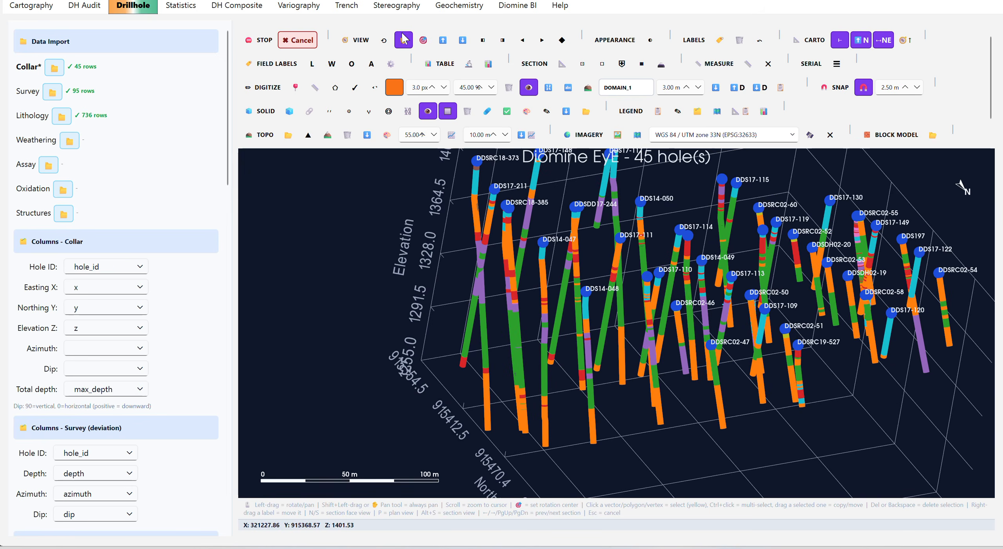
pyautogui.click(423, 39)
pyautogui.click(680, 257)
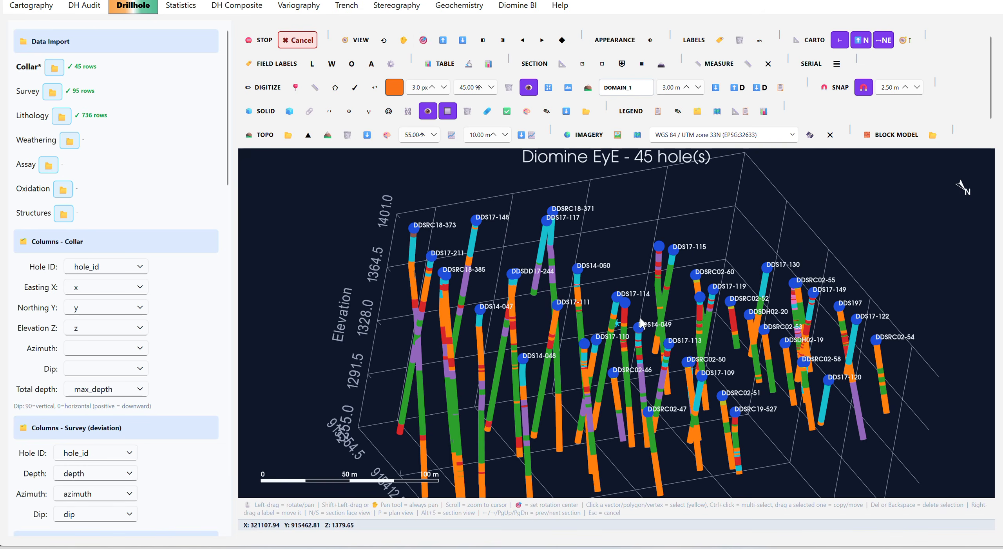
pyautogui.moveTo(639, 318); pyautogui.dragTo(627, 334)
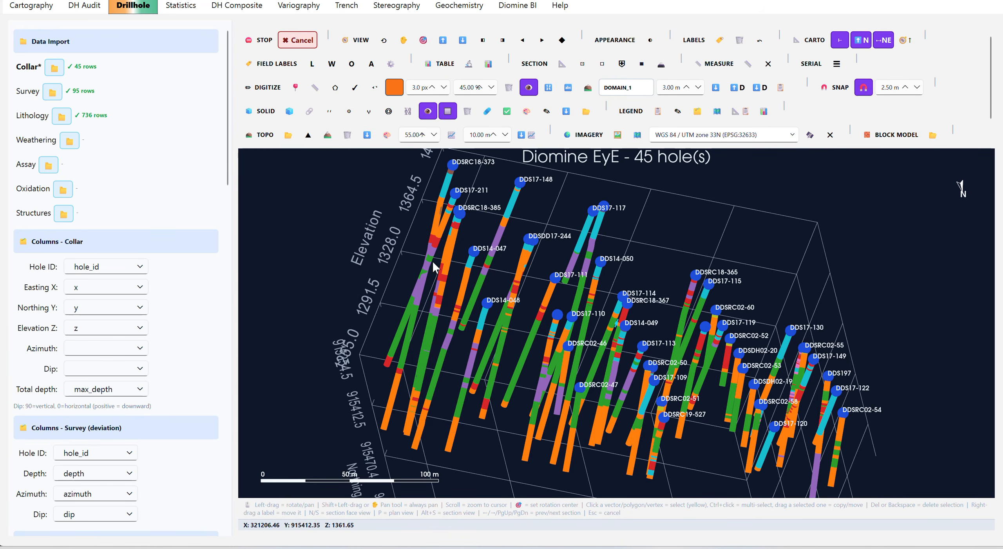
# Step: Turn the 3D model to another angle and import the assay workbook as the assay data
pyautogui.moveTo(568, 215); pyautogui.dragTo(537, 352)
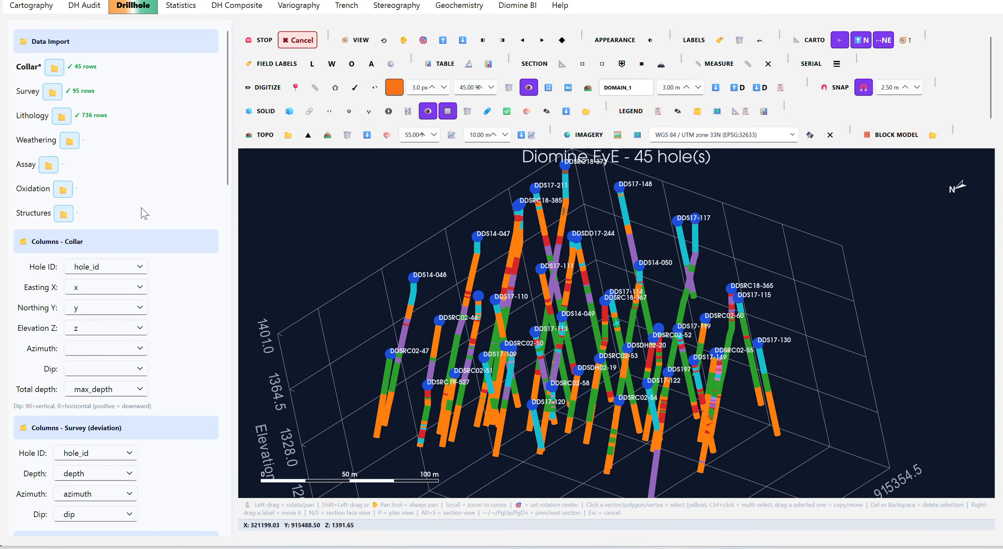
pyautogui.click(48, 166)
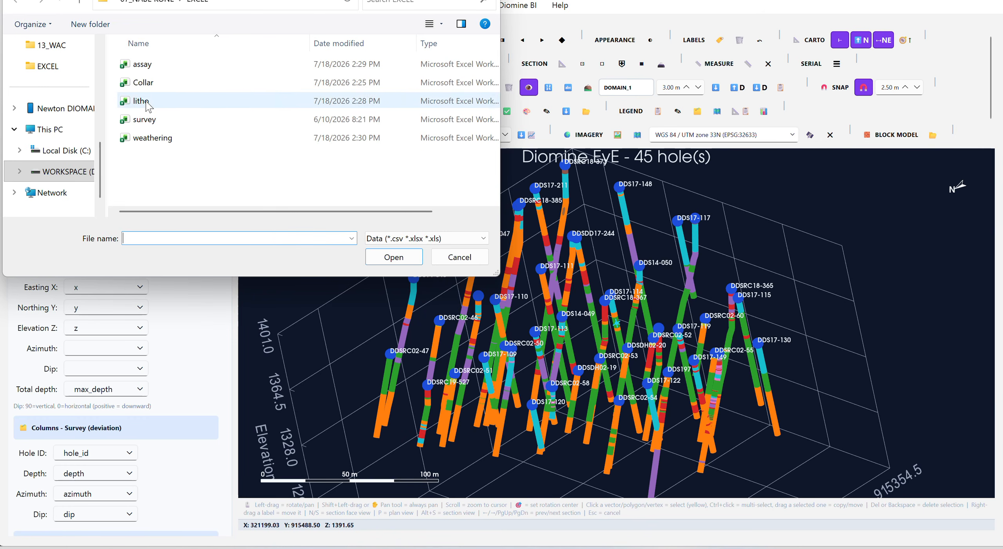
pyautogui.doubleClick(142, 64)
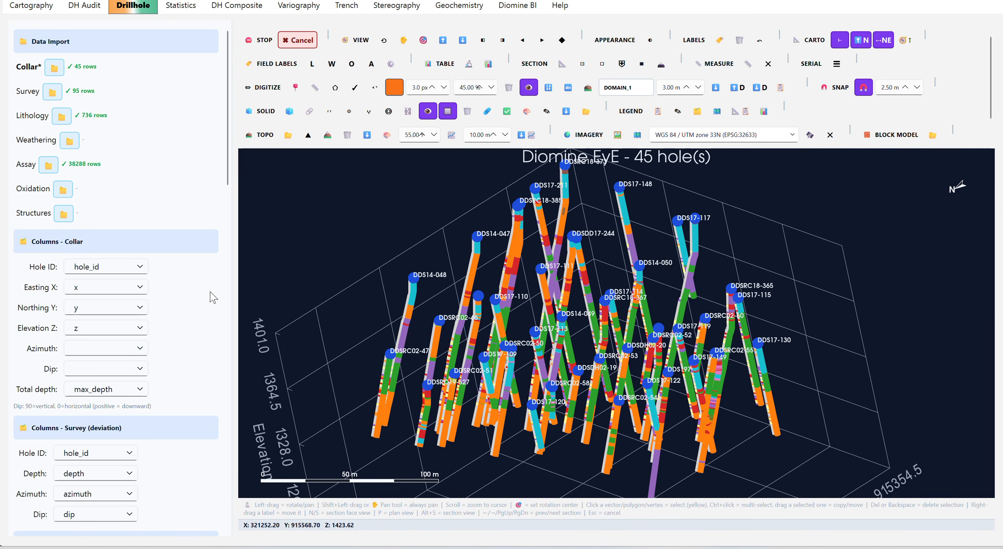
# Step: Set the collar symbol's shape to Square and its size to 4
pyautogui.scroll(-2, 211, 297)
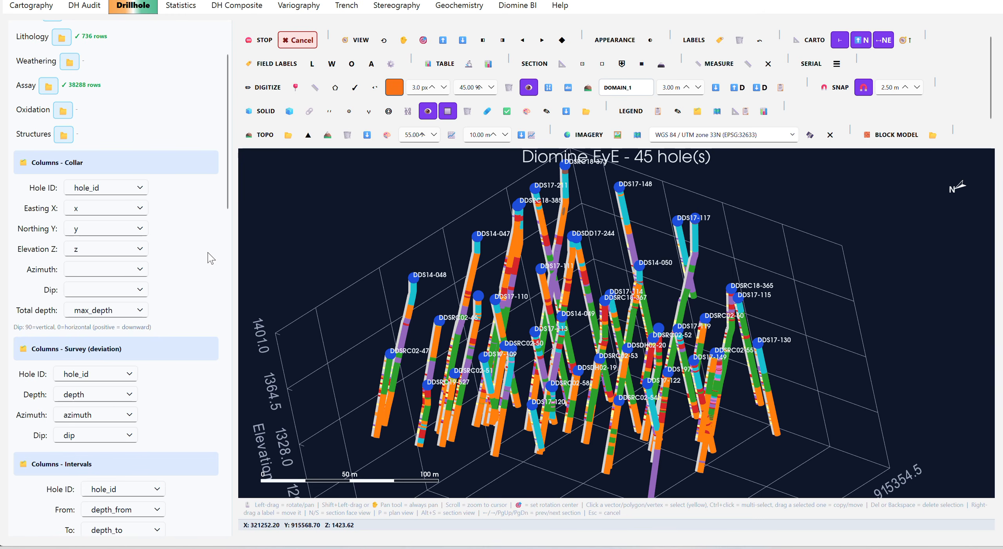
pyautogui.scroll(-2, 207, 230)
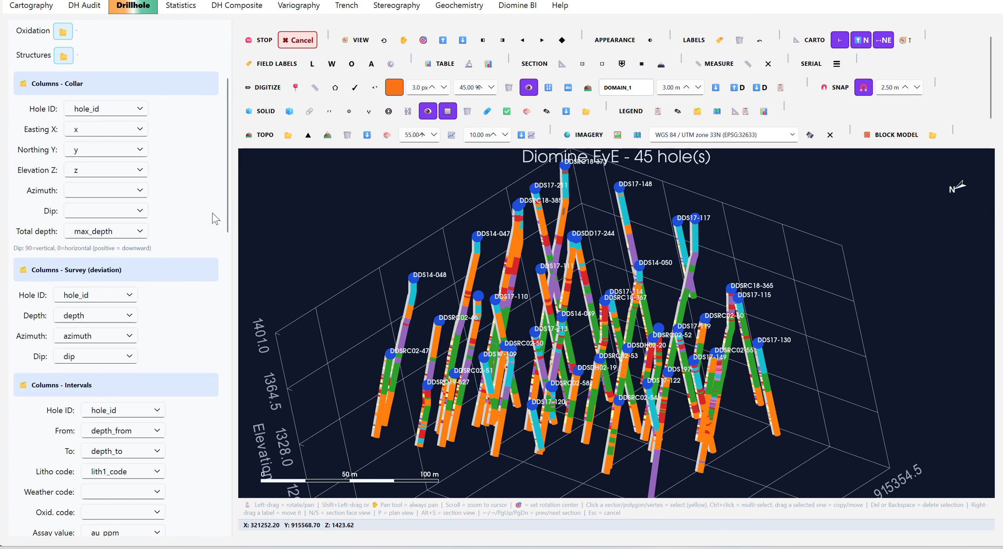
pyautogui.scroll(-2, 197, 300)
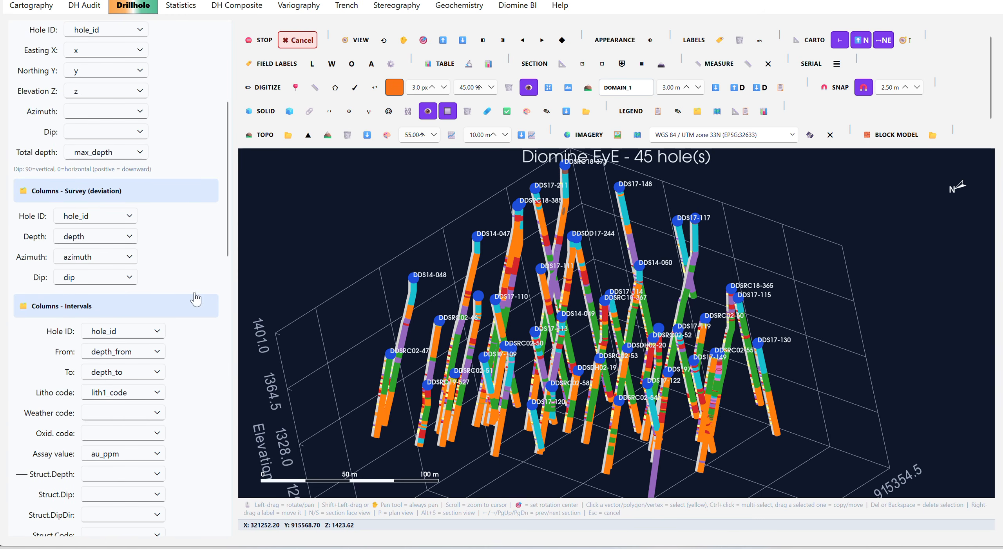
pyautogui.scroll(-2, 197, 290)
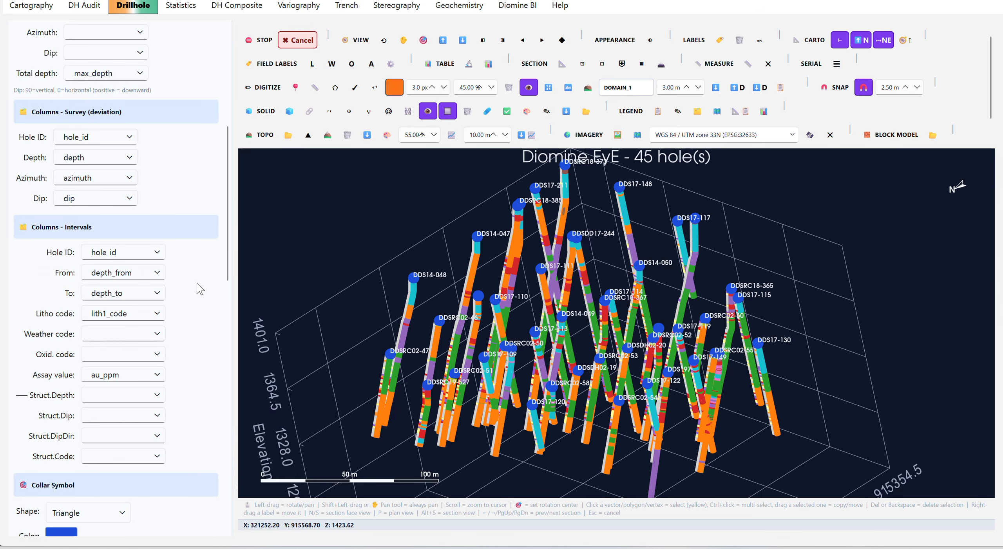
pyautogui.scroll(-1, 197, 284)
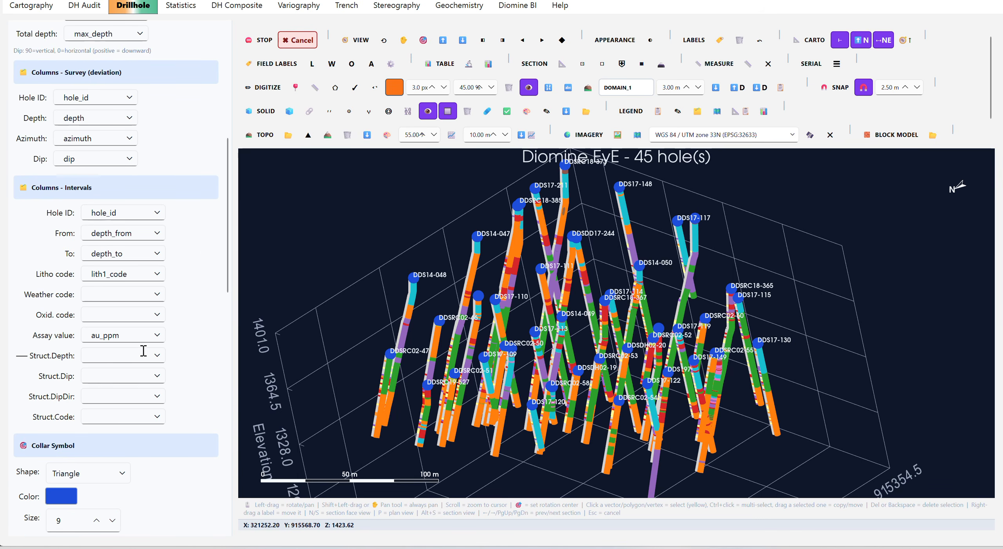
pyautogui.scroll(-8, 191, 354)
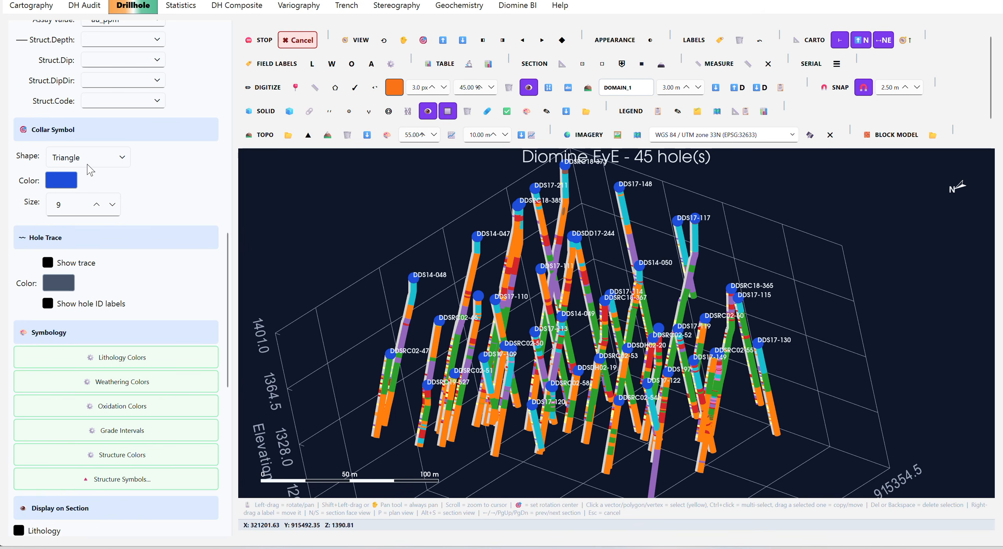
pyautogui.click(120, 159)
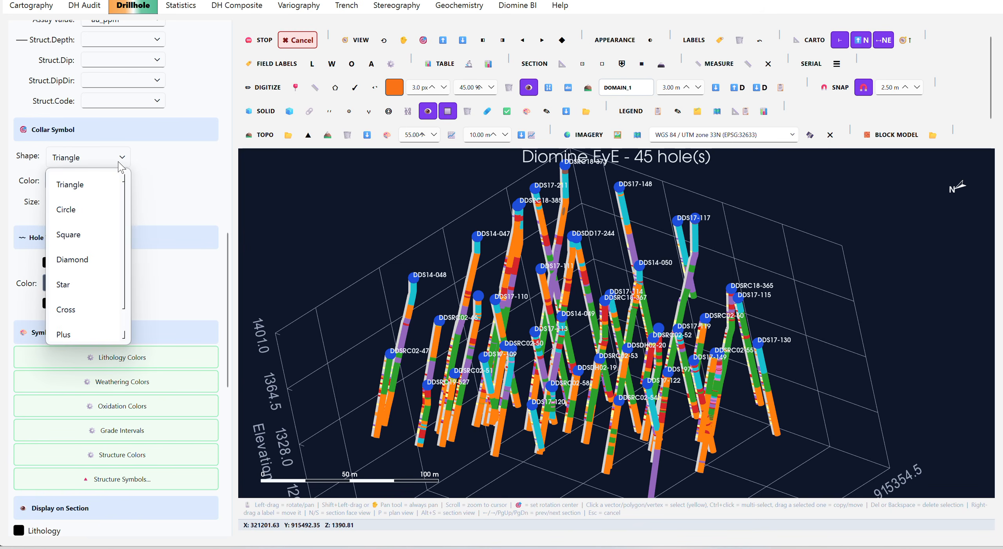
pyautogui.click(73, 239)
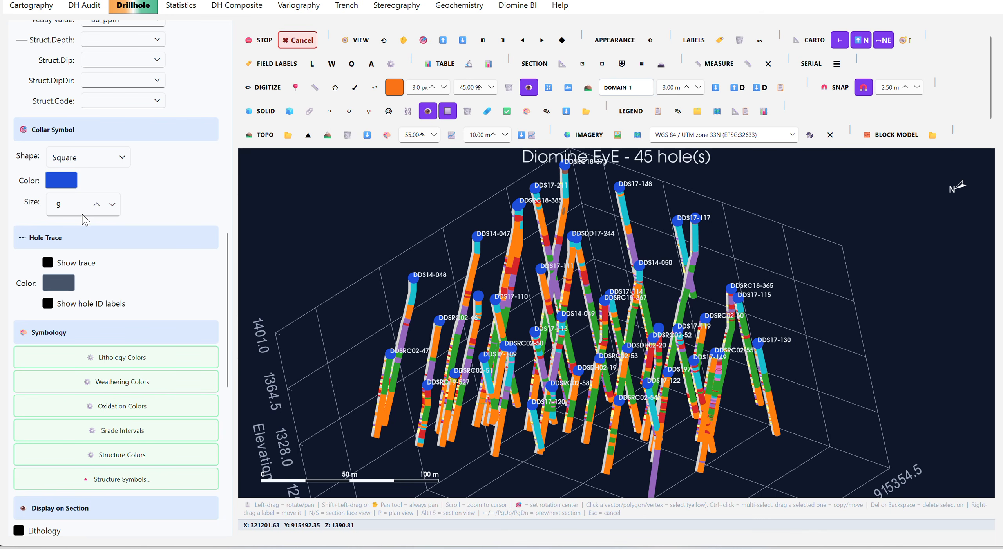
pyautogui.click(77, 205)
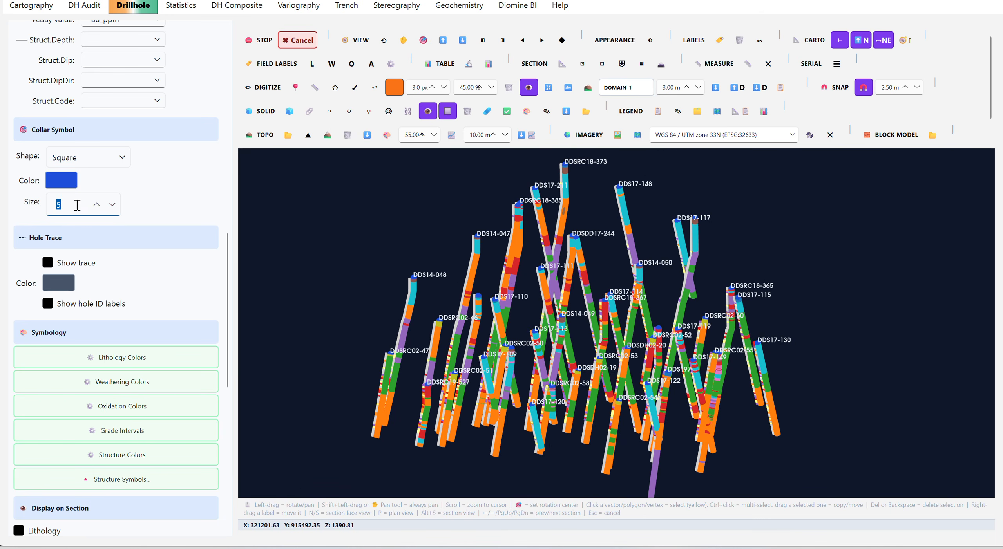
pyautogui.scroll(-1, 78, 205)
pyautogui.click(151, 205)
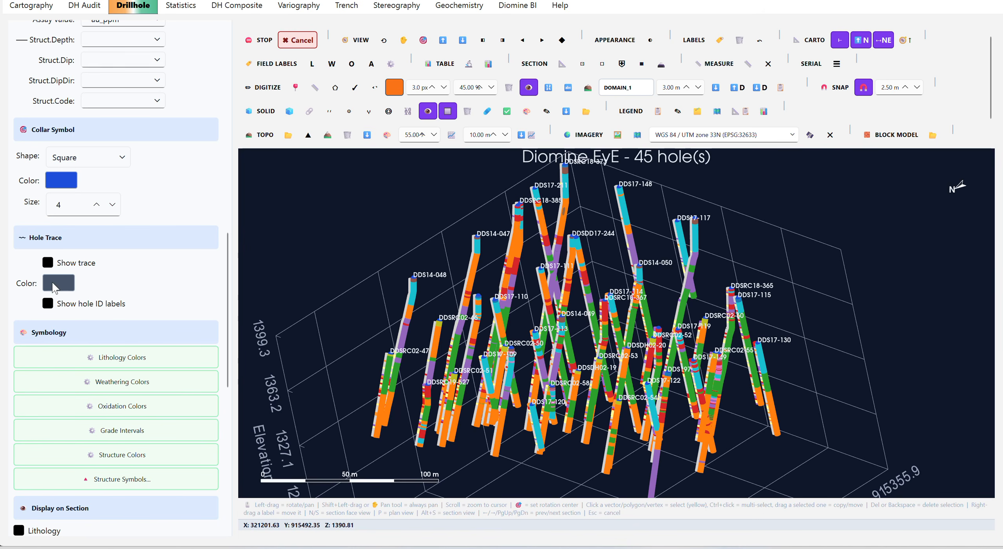
# Step: Turn off the hole trace display and inspect the lithology and assay intervals up close from different angles
pyautogui.click(48, 264)
pyautogui.moveTo(385, 271); pyautogui.dragTo(471, 336)
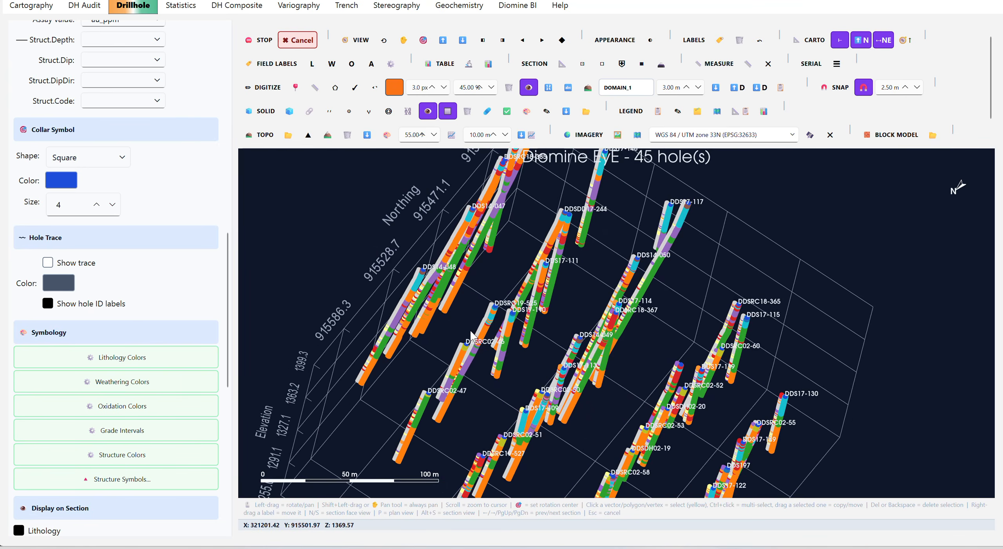
pyautogui.scroll(3, 387, 353)
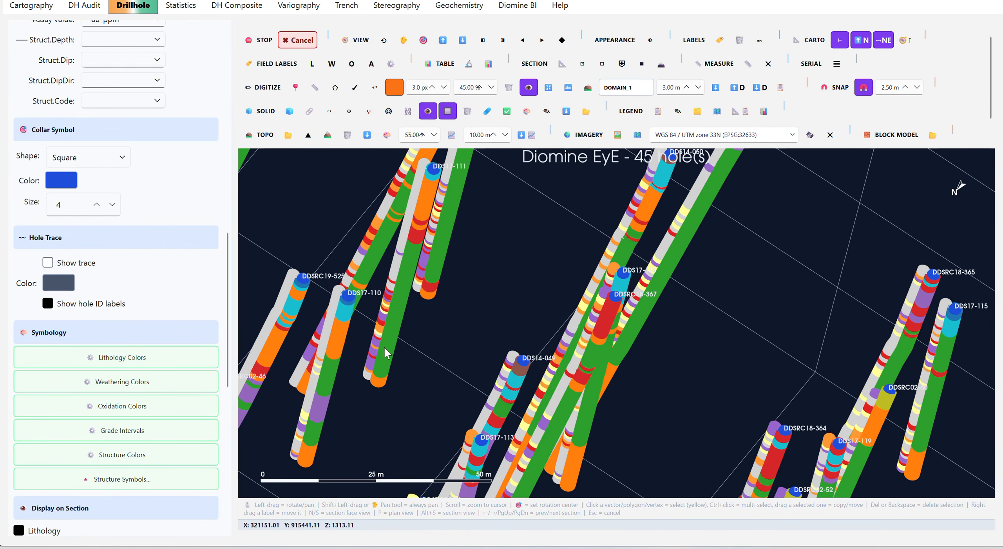
pyautogui.moveTo(424, 312); pyautogui.dragTo(468, 241)
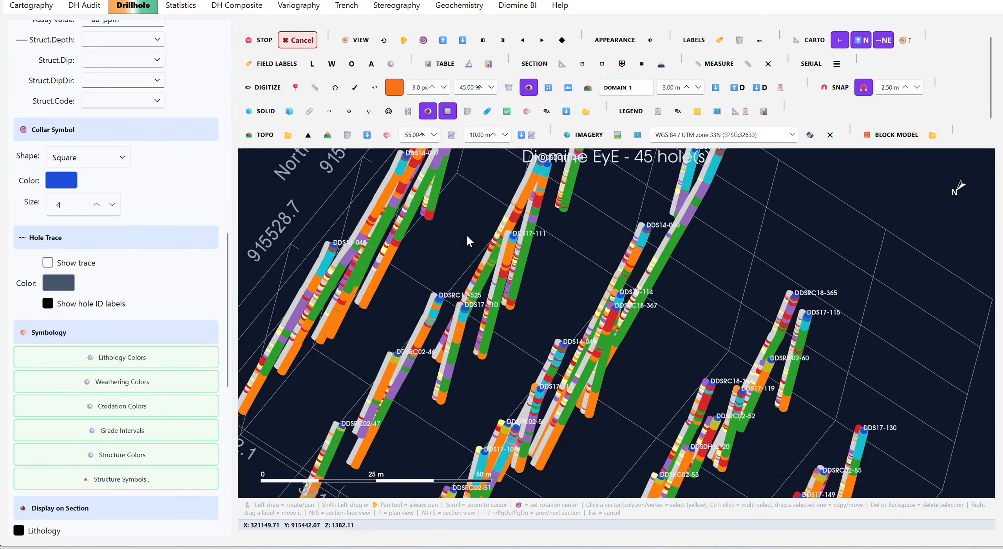
pyautogui.scroll(-3, 469, 241)
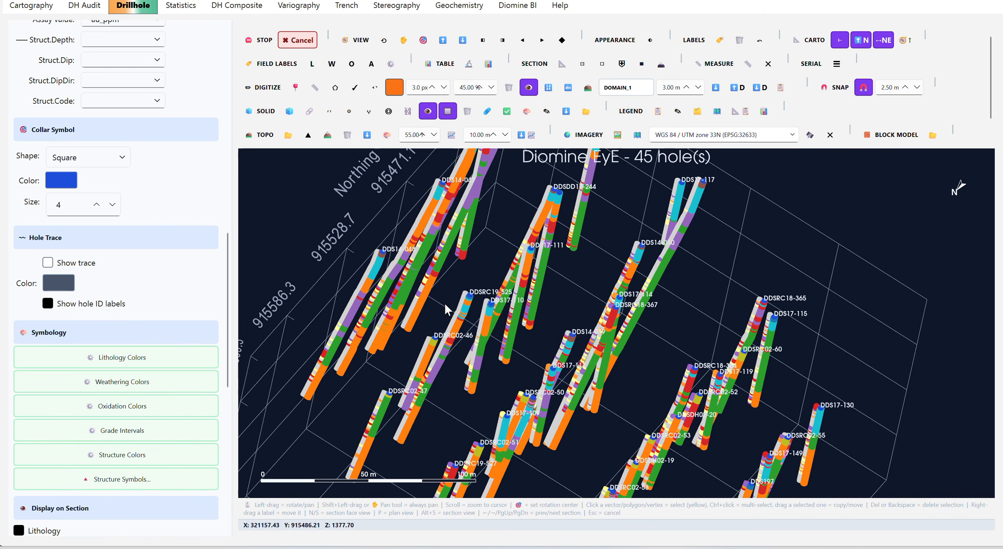
pyautogui.moveTo(446, 309); pyautogui.dragTo(428, 291)
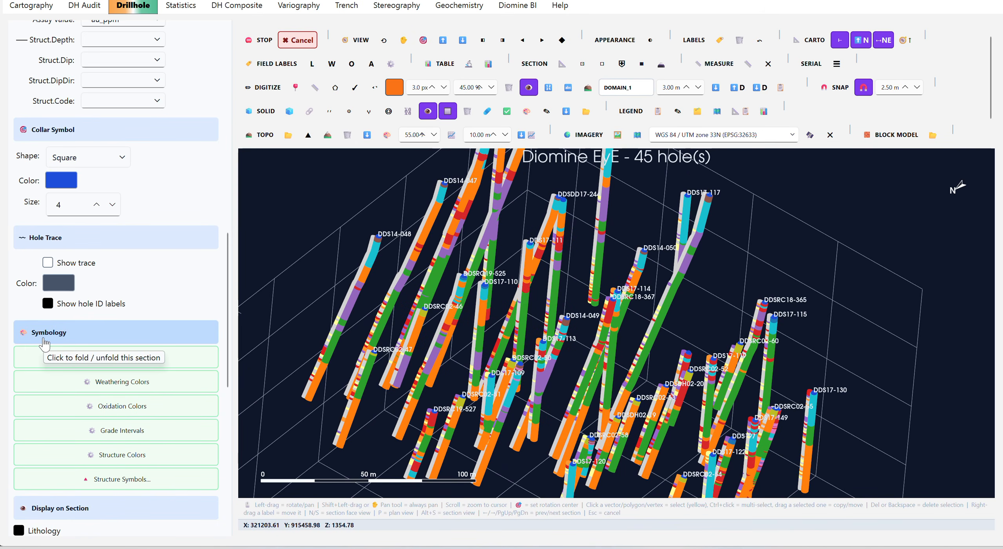
# Step: Examine the structure colour settings and the grade interval limits, colours and labels
pyautogui.scroll(-3, 195, 265)
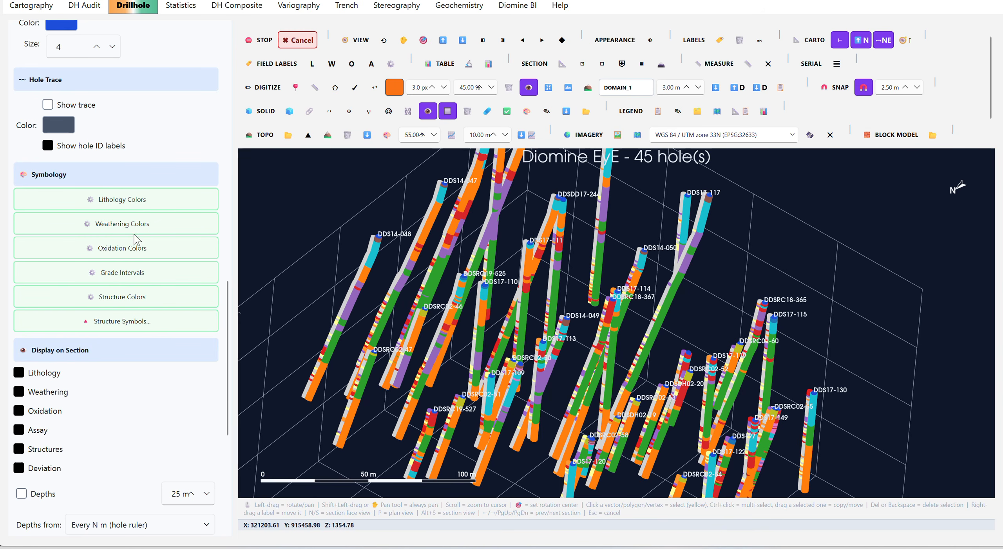
pyautogui.click(135, 300)
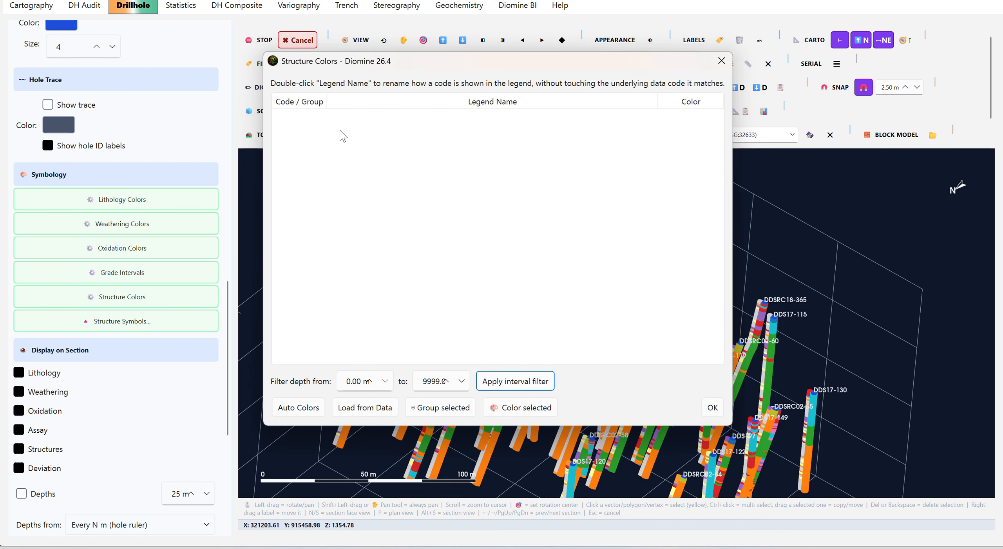
pyautogui.click(721, 61)
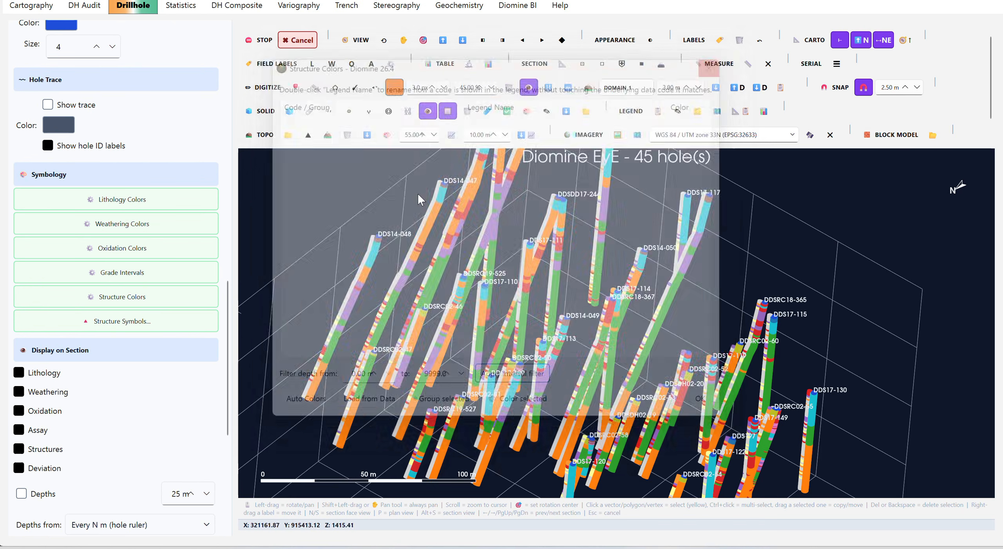
pyautogui.click(133, 275)
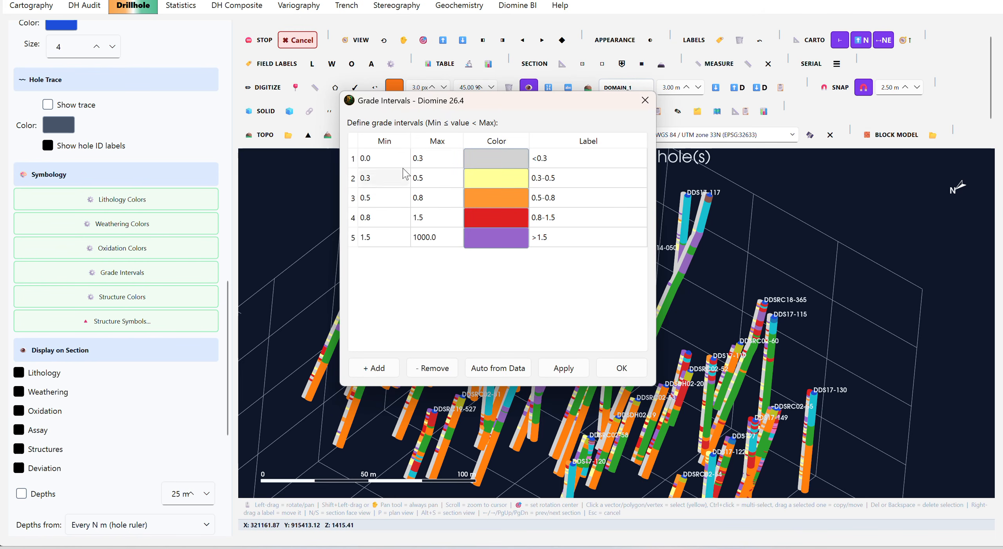
pyautogui.doubleClick(583, 239)
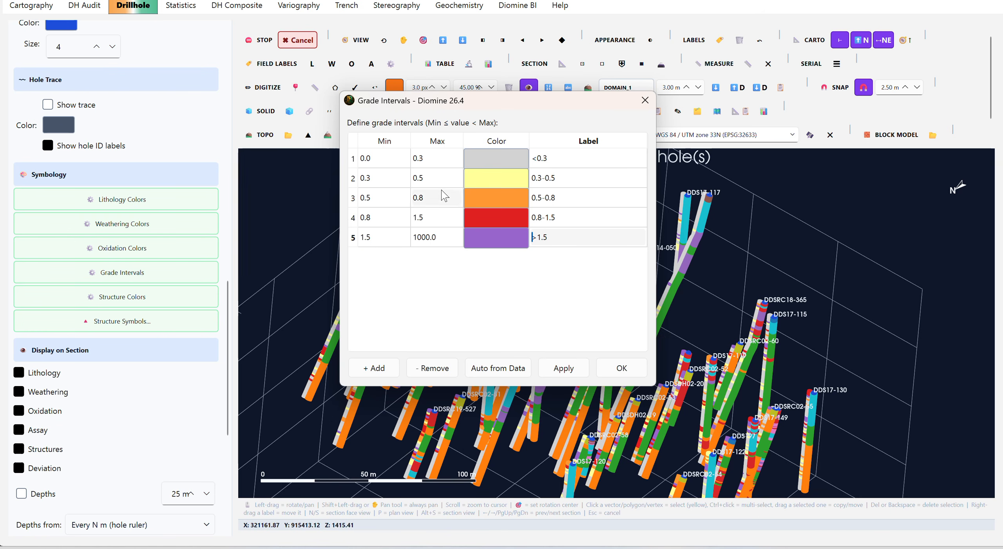
pyautogui.click(644, 101)
# Step: Hide lithology, weathering, oxidation and structures in the section display, and switch the deviation off and back on
pyautogui.scroll(-4, 161, 361)
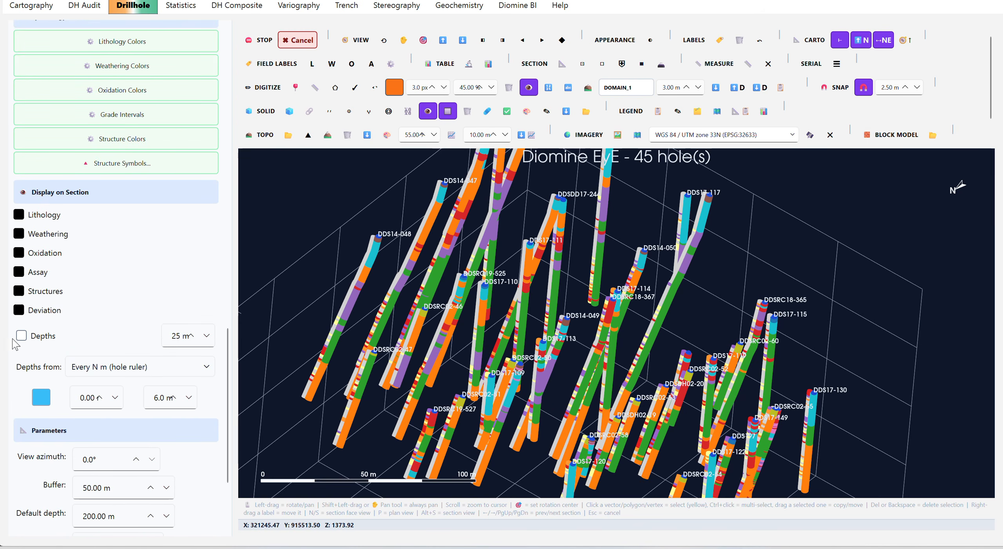
pyautogui.click(19, 215)
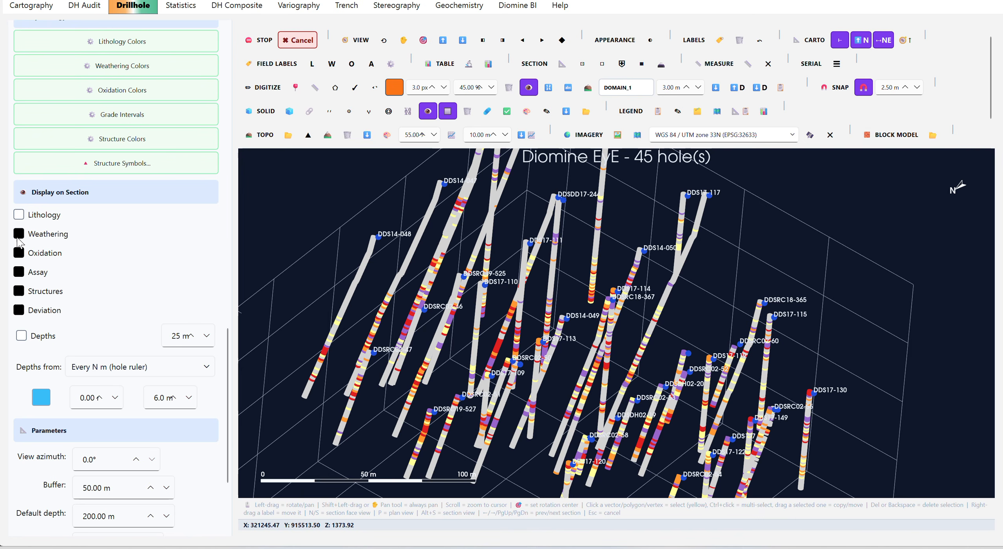
pyautogui.click(19, 235)
pyautogui.click(20, 254)
pyautogui.click(18, 291)
pyautogui.click(18, 311)
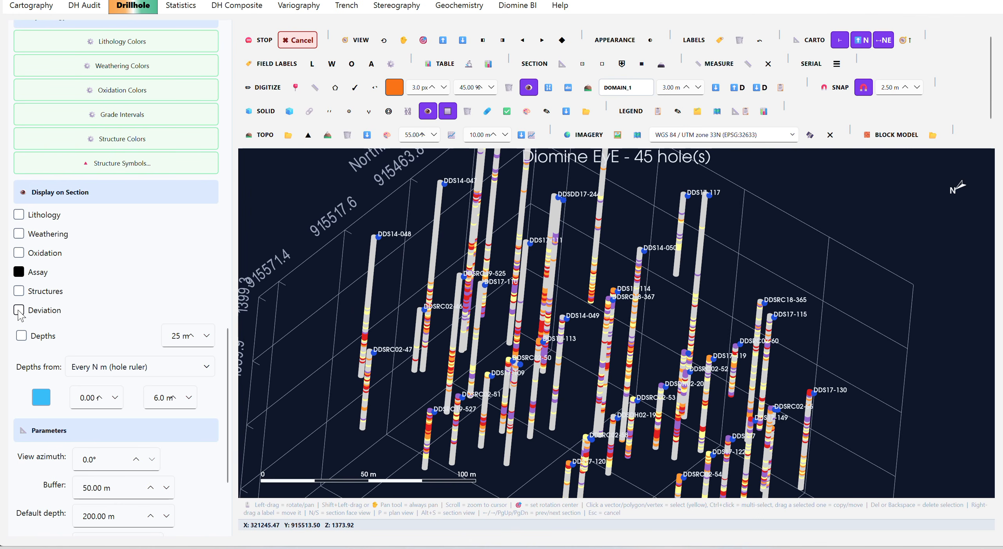
pyautogui.click(18, 310)
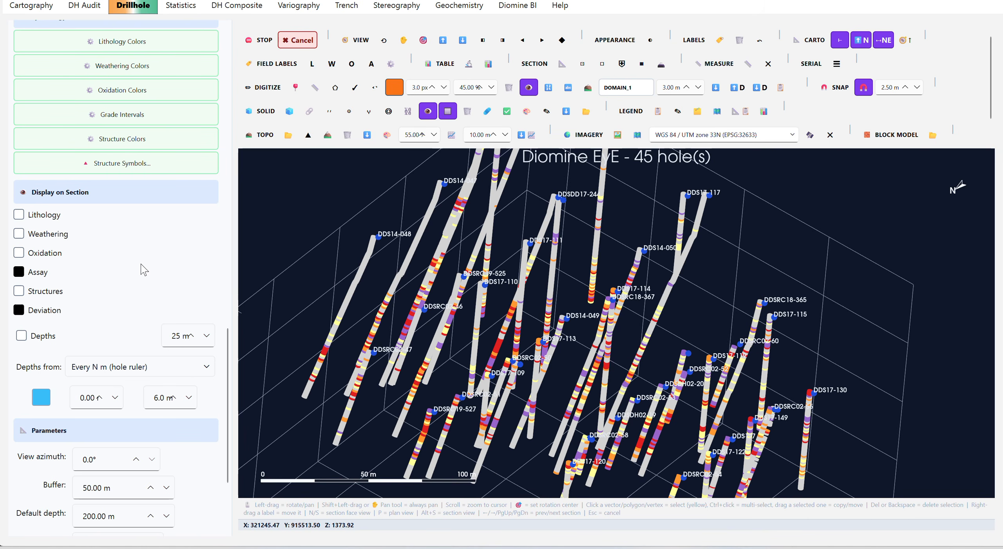
# Step: Show depth labels along the drillholes and turn the model to view them from several angles
pyautogui.moveTo(375, 269)
pyautogui.mouseDown()
pyautogui.moveTo(379, 310)
pyautogui.moveTo(384, 272)
pyautogui.mouseUp()
pyautogui.scroll(-2, 123, 259)
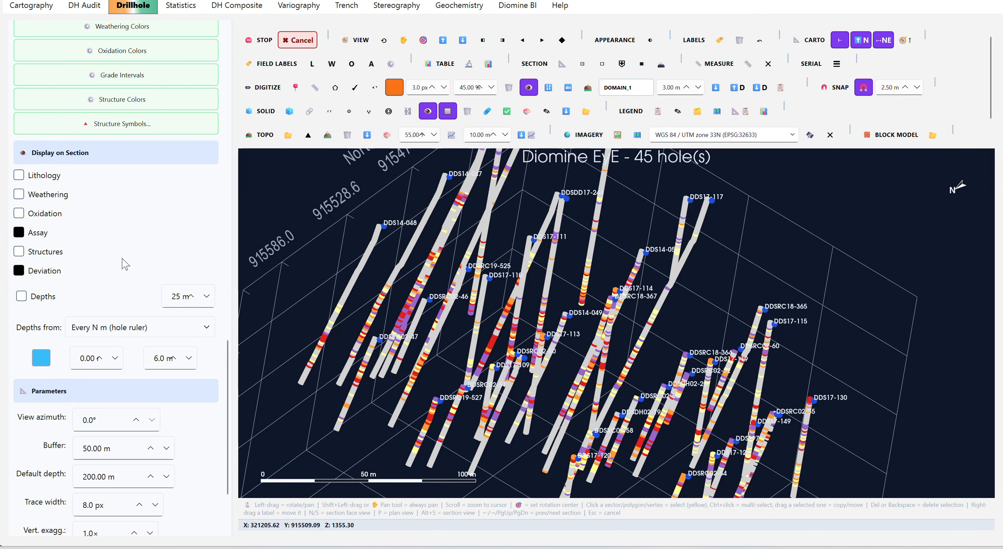
pyautogui.click(22, 298)
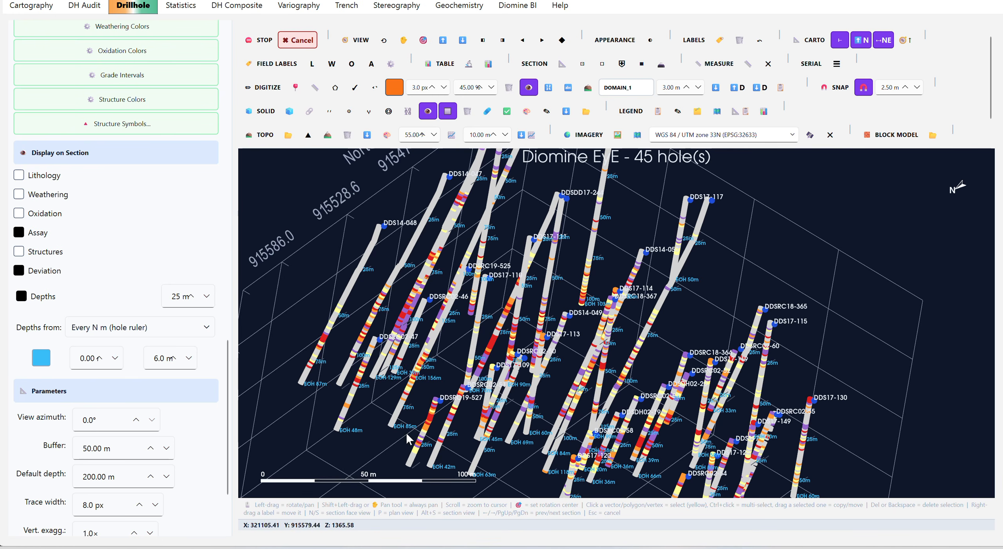
pyautogui.moveTo(406, 434); pyautogui.dragTo(481, 370)
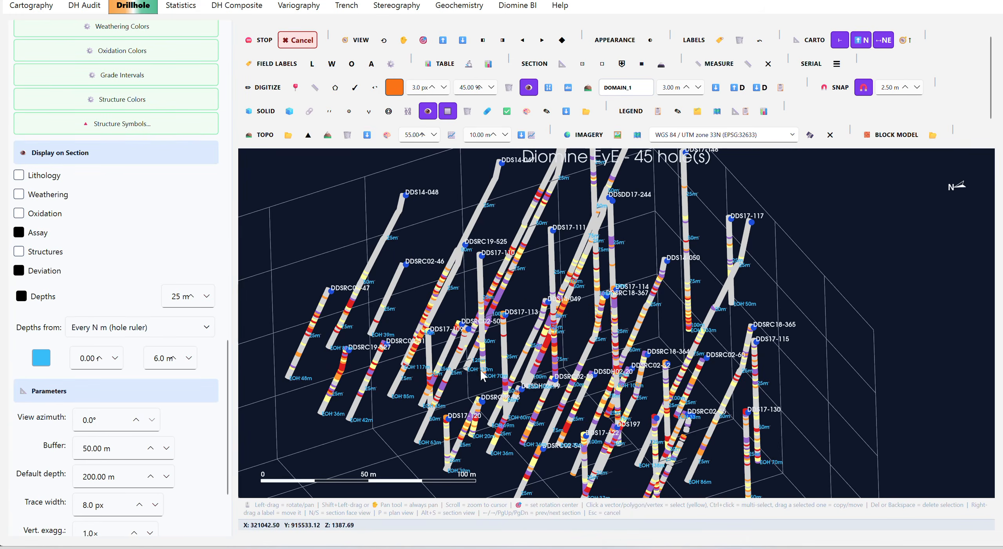
pyautogui.moveTo(581, 348); pyautogui.dragTo(364, 206)
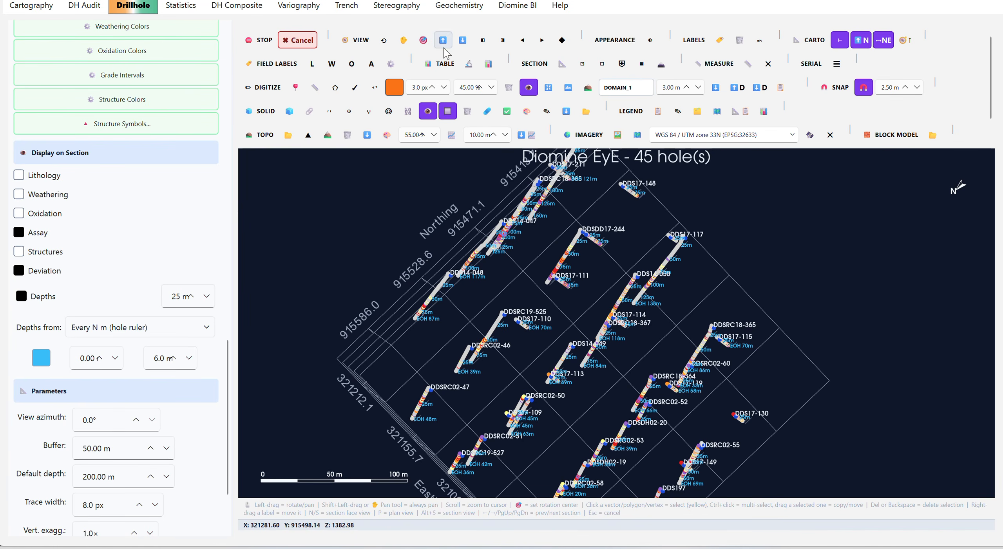
# Step: Switch the drillhole model to plan view and fit all the holes in the view
pyautogui.moveTo(783, 259); pyautogui.dragTo(782, 260)
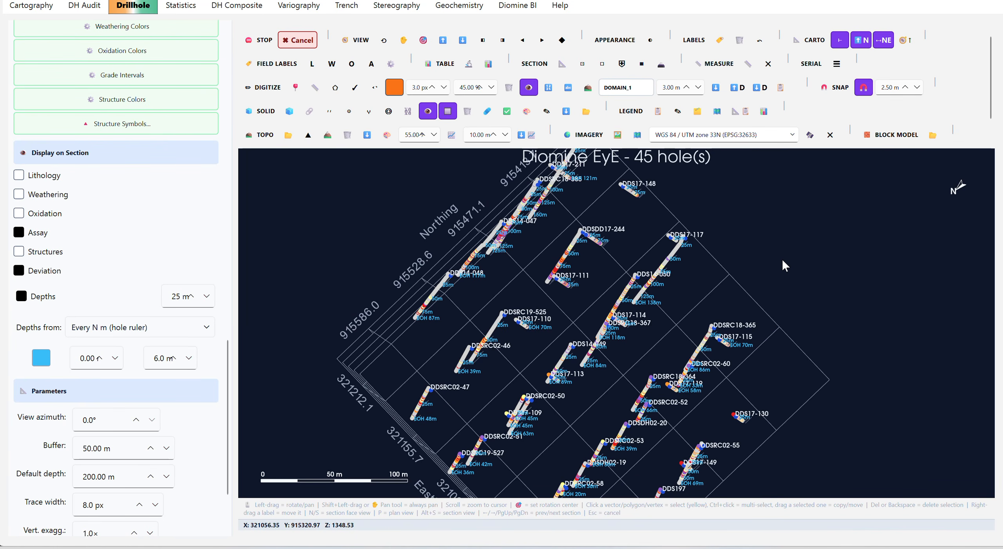
pyautogui.press('p')
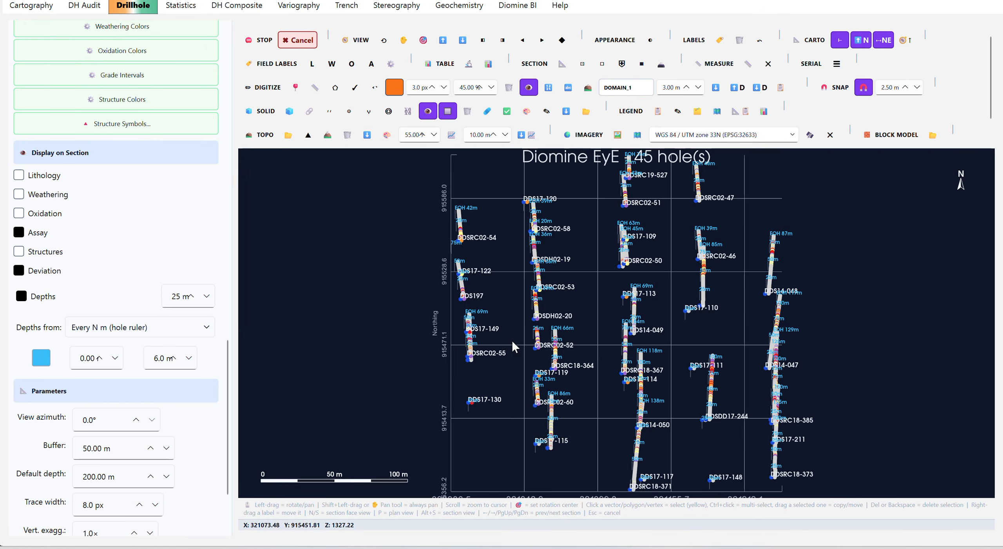
pyautogui.scroll(-2, 516, 336)
pyautogui.scroll(1, 563, 323)
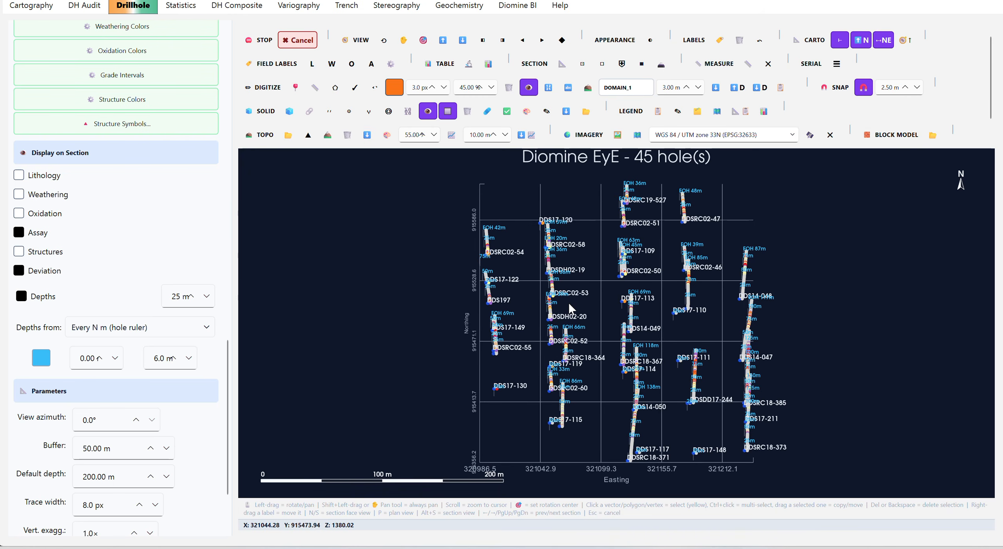
pyautogui.scroll(-3, 202, 430)
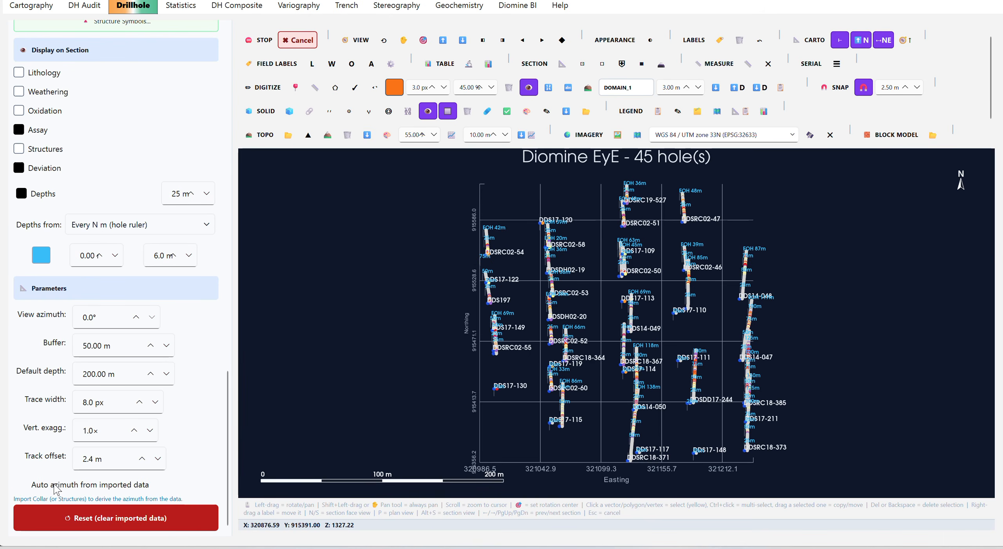
# Step: Switch the automatic azimuth off and back on, and set the default depth to 1000 m
pyautogui.click(23, 485)
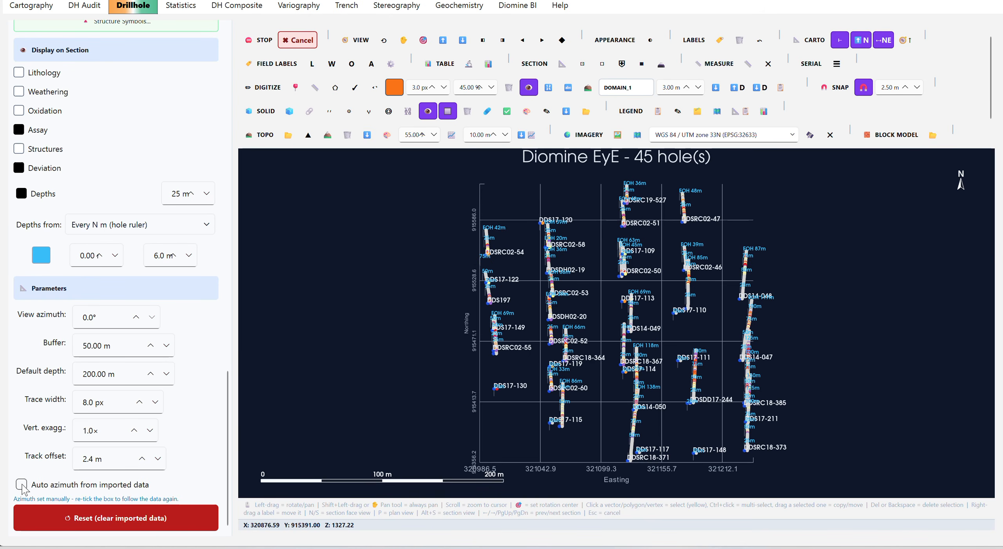
pyautogui.click(22, 485)
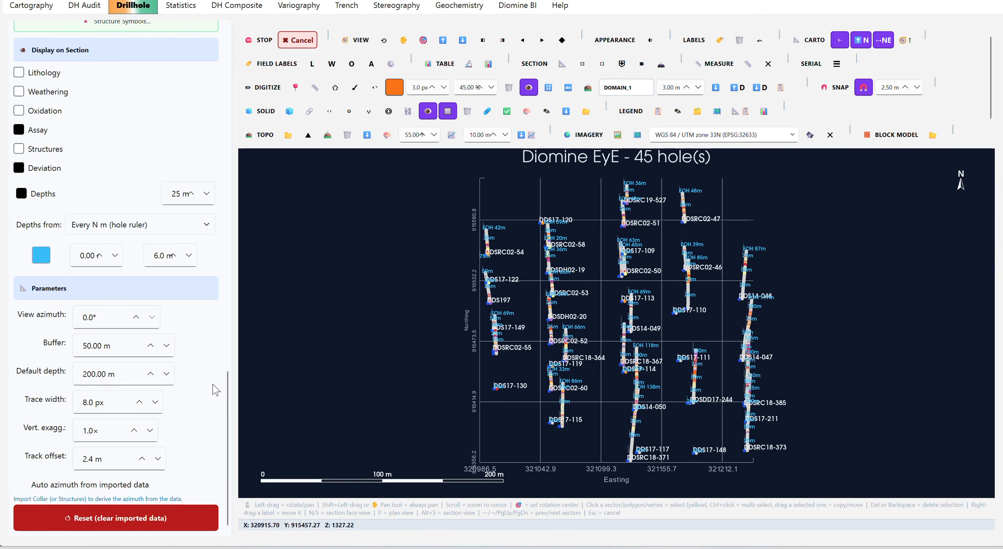
pyautogui.moveTo(88, 375); pyautogui.dragTo(80, 375)
pyautogui.write('10')
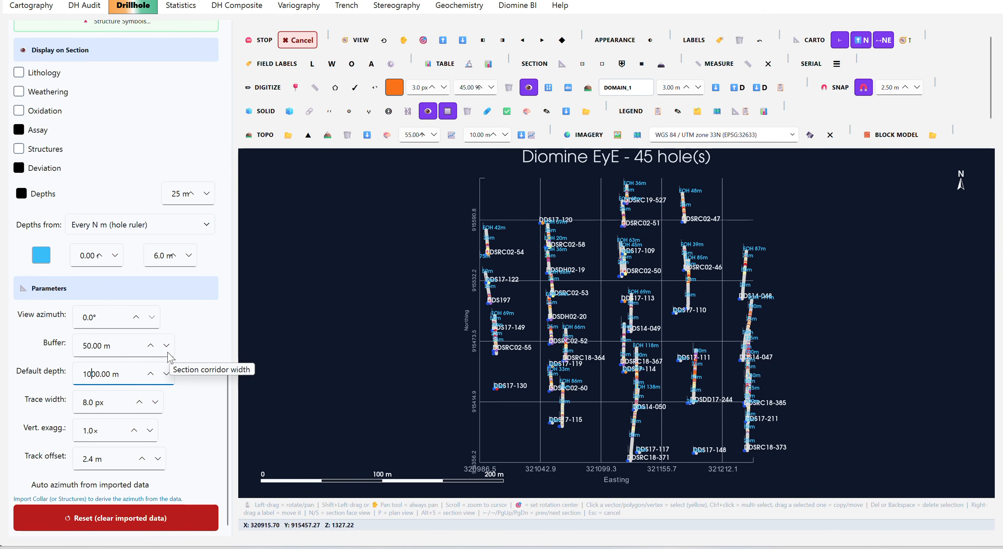
pyautogui.click(214, 333)
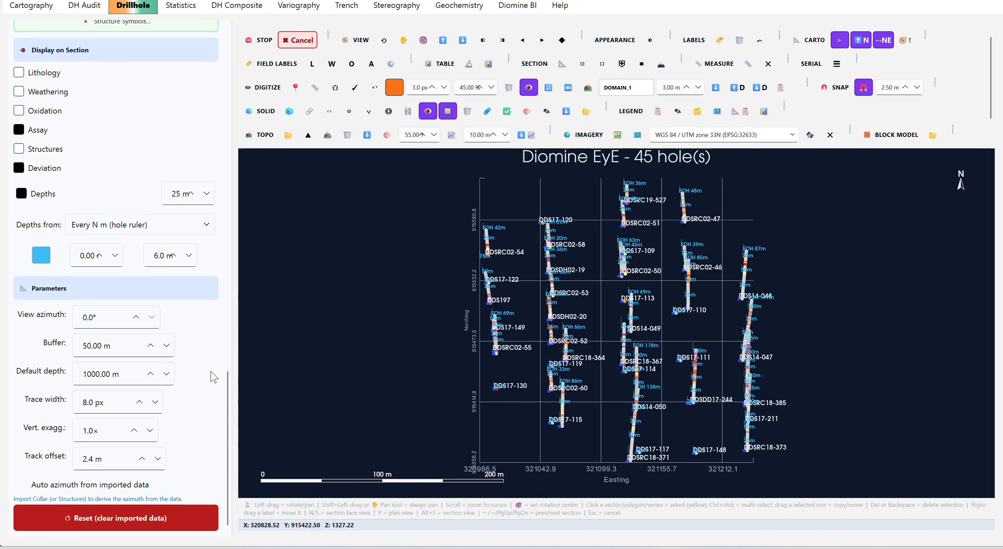
# Step: Tilt the drillholes into a 3D view and set the spacing of the depth labels to 30 m
pyautogui.scroll(10, 211, 369)
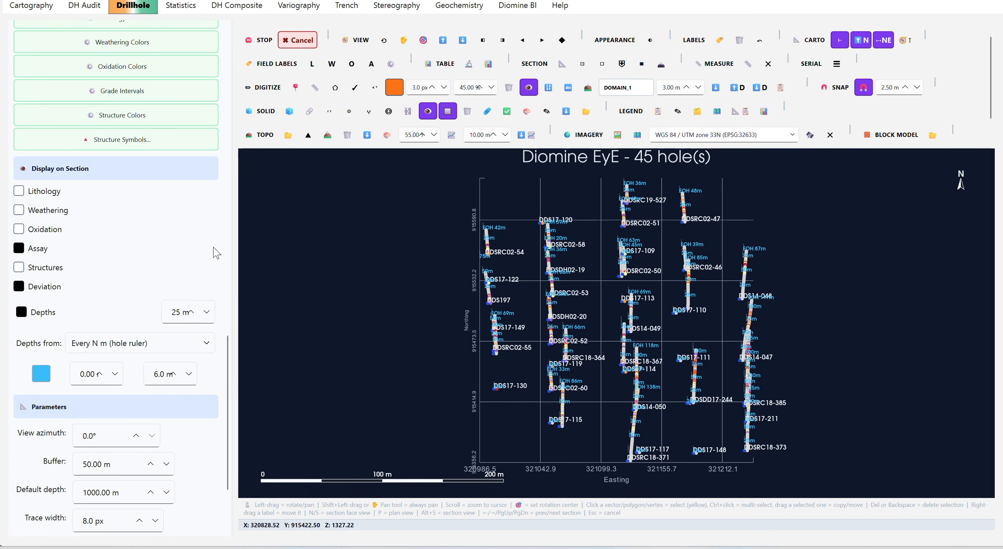
pyautogui.scroll(3, 225, 240)
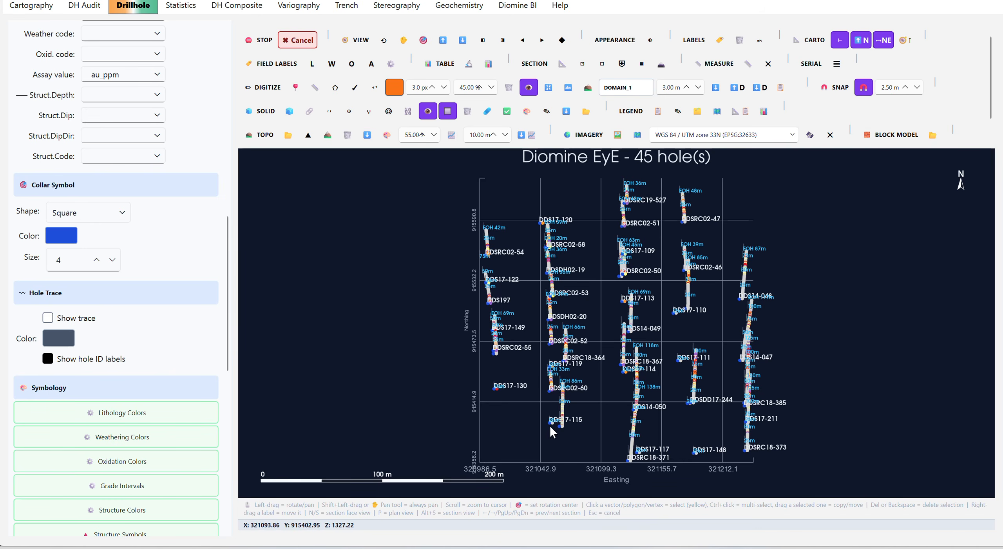
pyautogui.moveTo(550, 426); pyautogui.dragTo(528, 318)
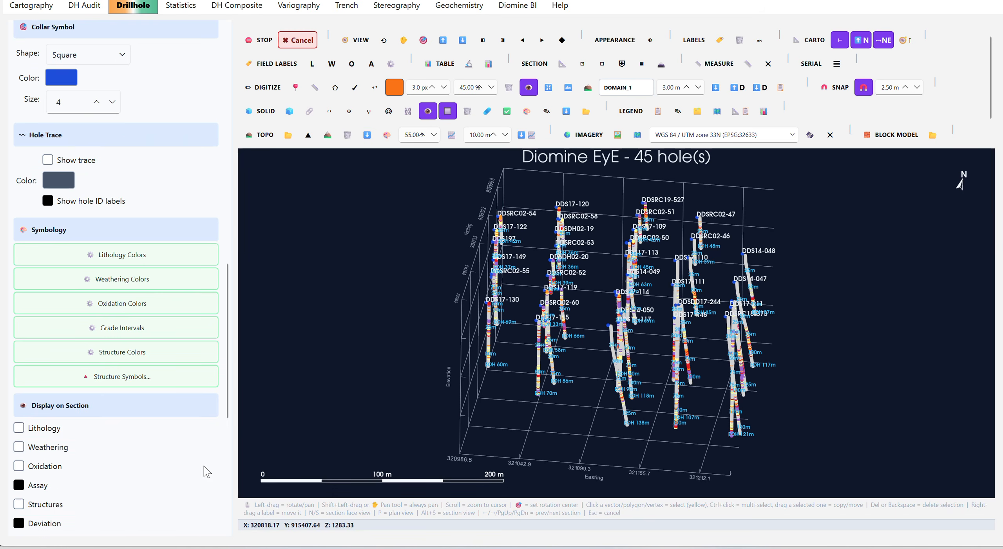
pyautogui.scroll(-2, 206, 467)
pyautogui.doubleClick(179, 470)
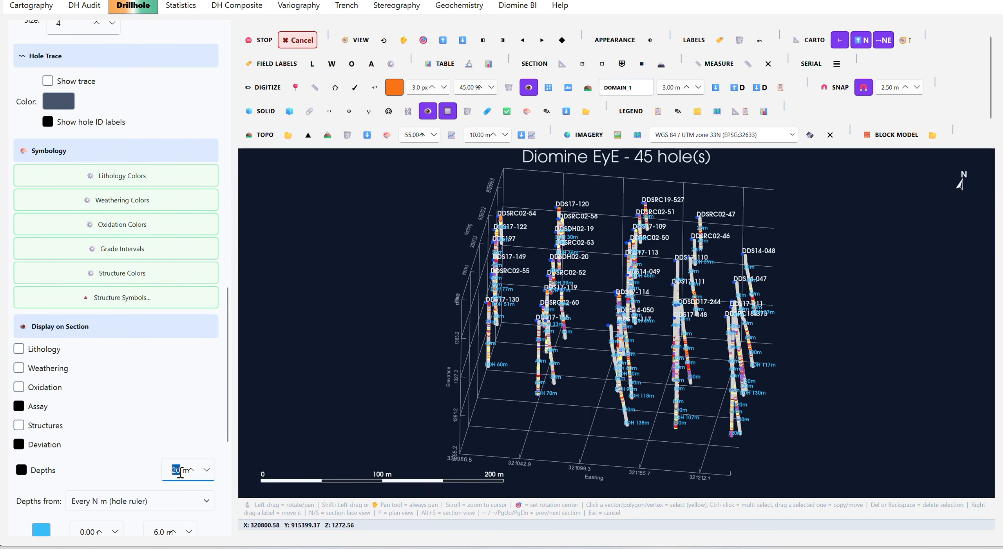
pyautogui.write('3')
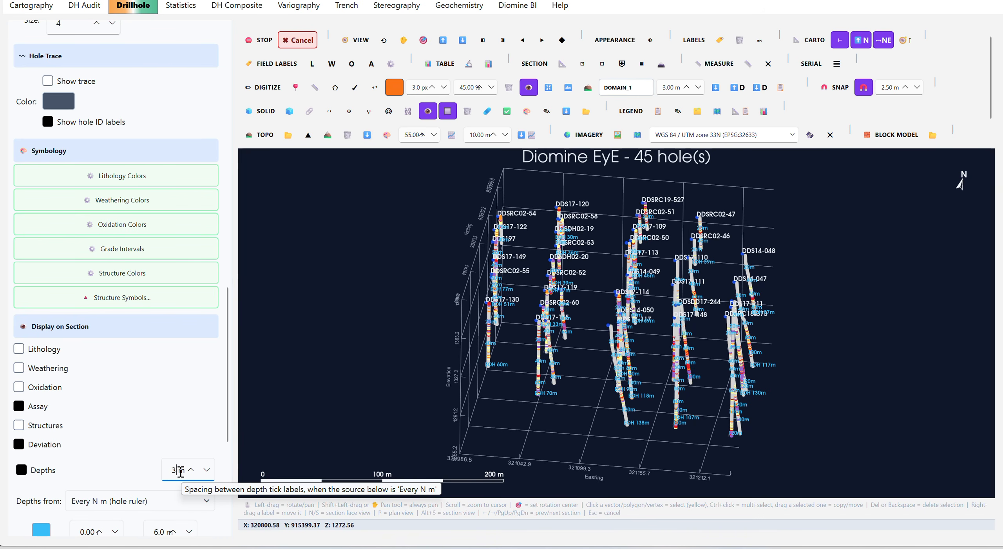
pyautogui.write('00')
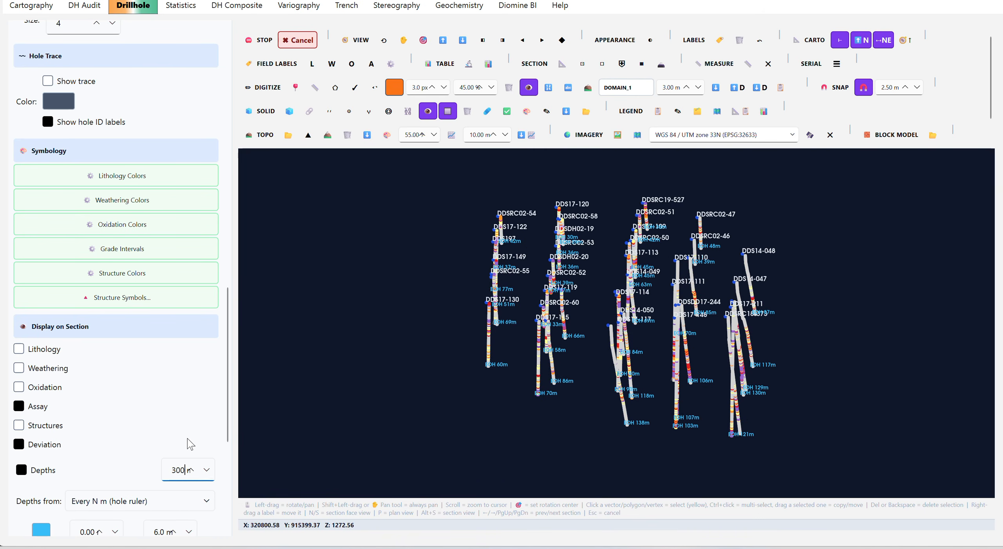
pyautogui.press('BackSpace')
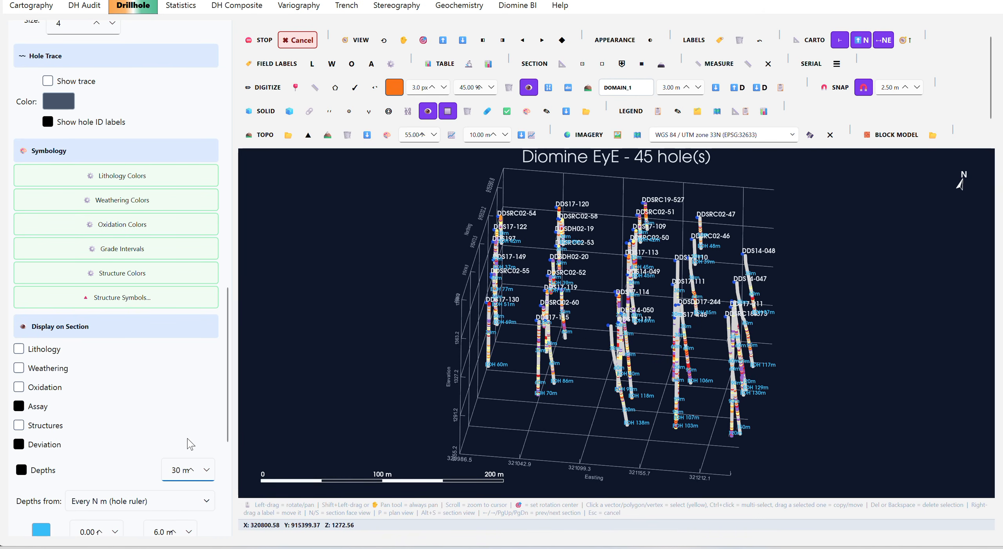
# Step: Set the spacing of the depth labels along the drillholes to 40 m
pyautogui.press('BackSpace')
pyautogui.press('BackSpace')
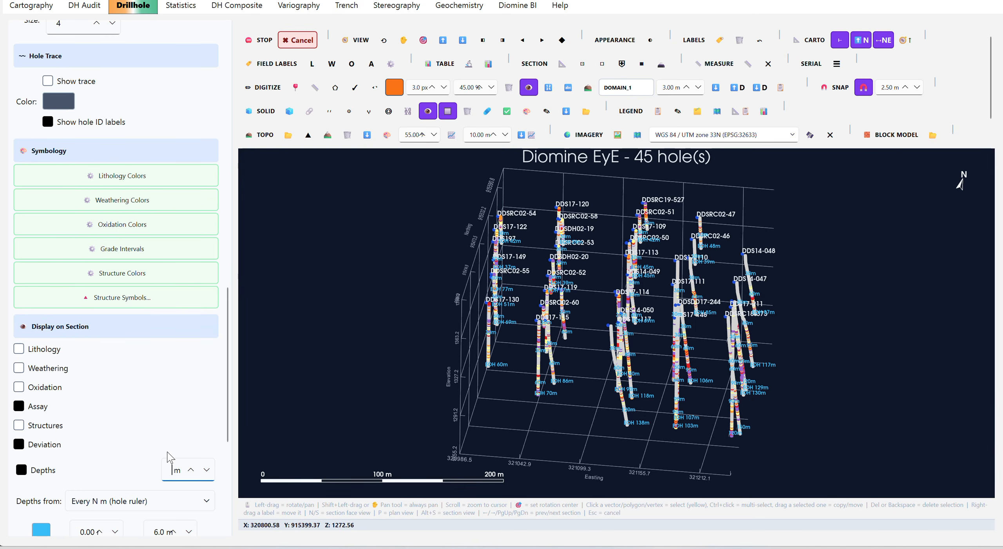
pyautogui.write('4')
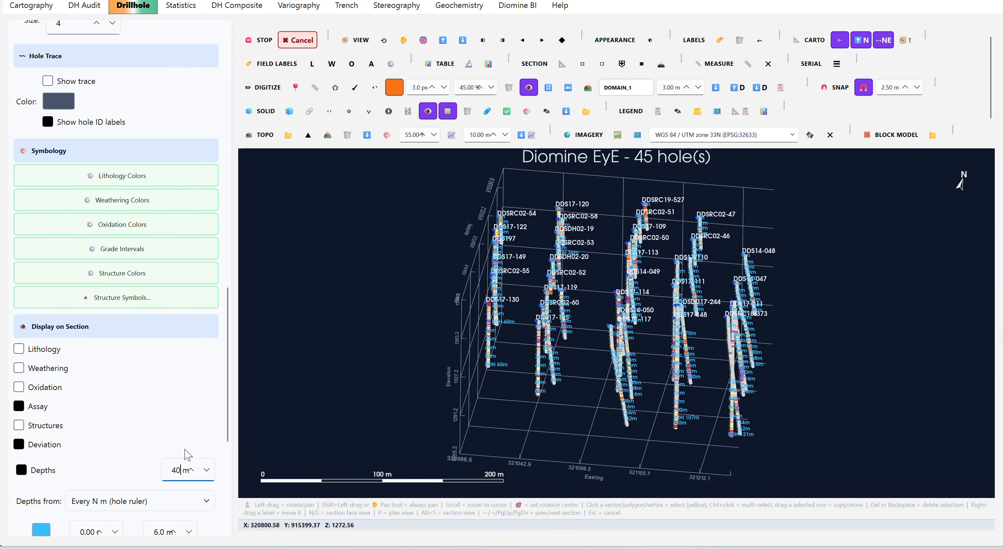
pyautogui.write('0')
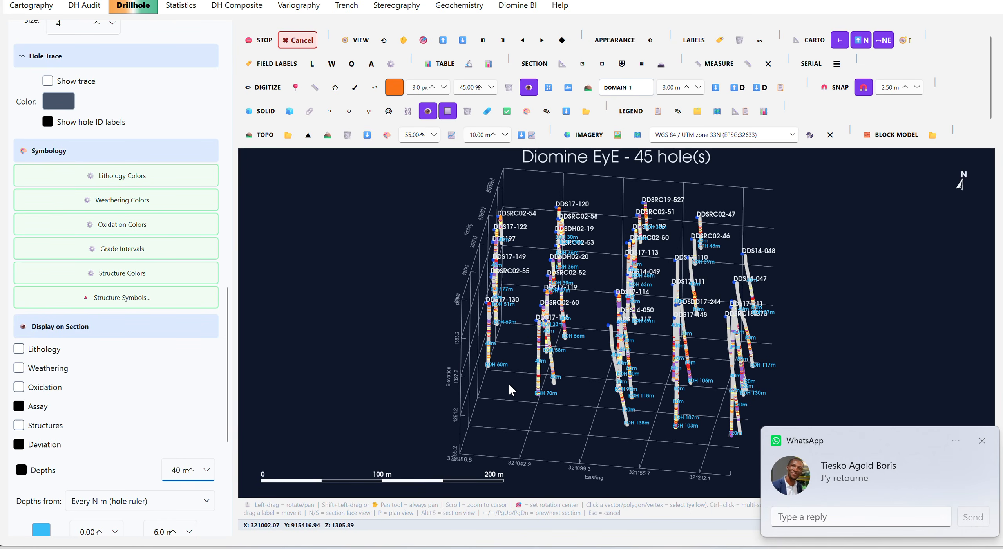
pyautogui.click(982, 441)
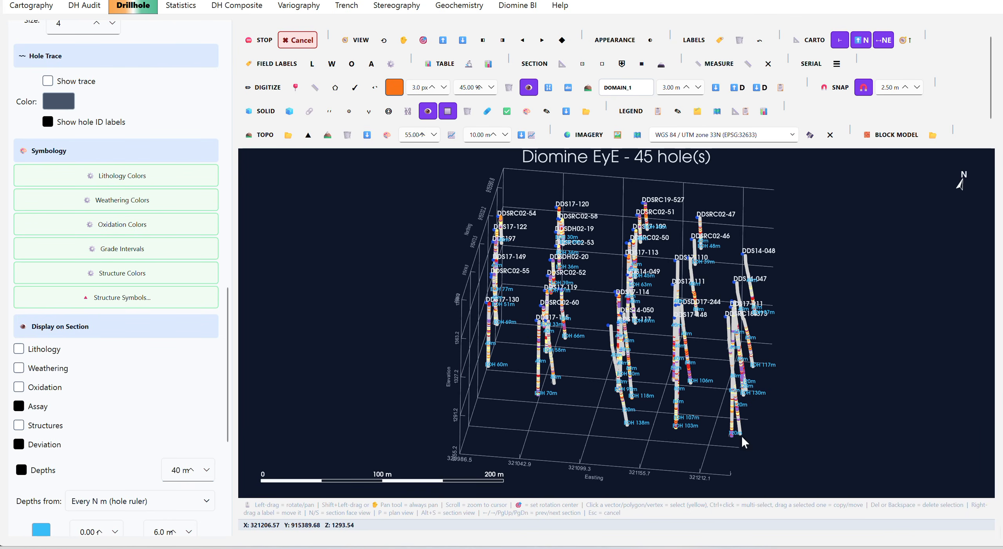
pyautogui.scroll(4, 560, 336)
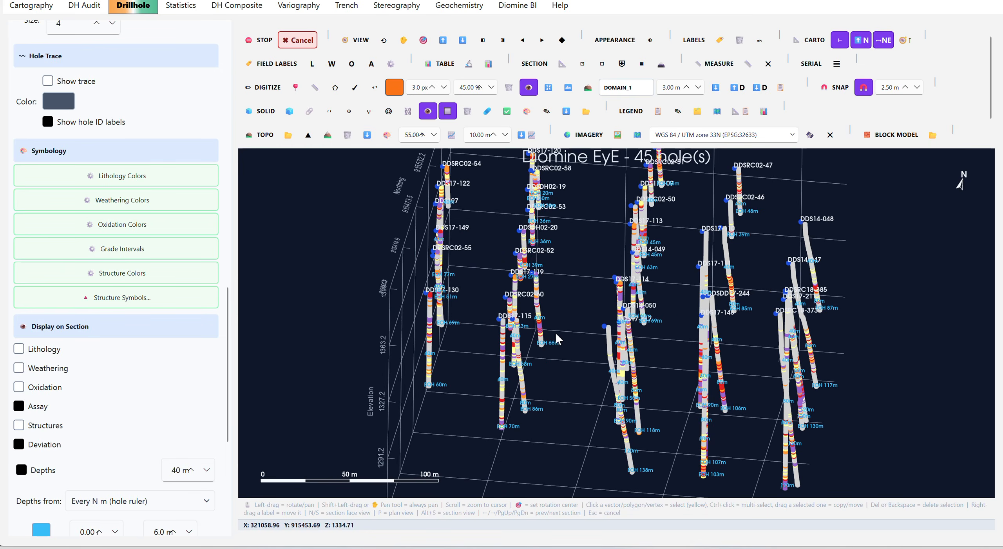
pyautogui.moveTo(560, 336); pyautogui.dragTo(478, 392)
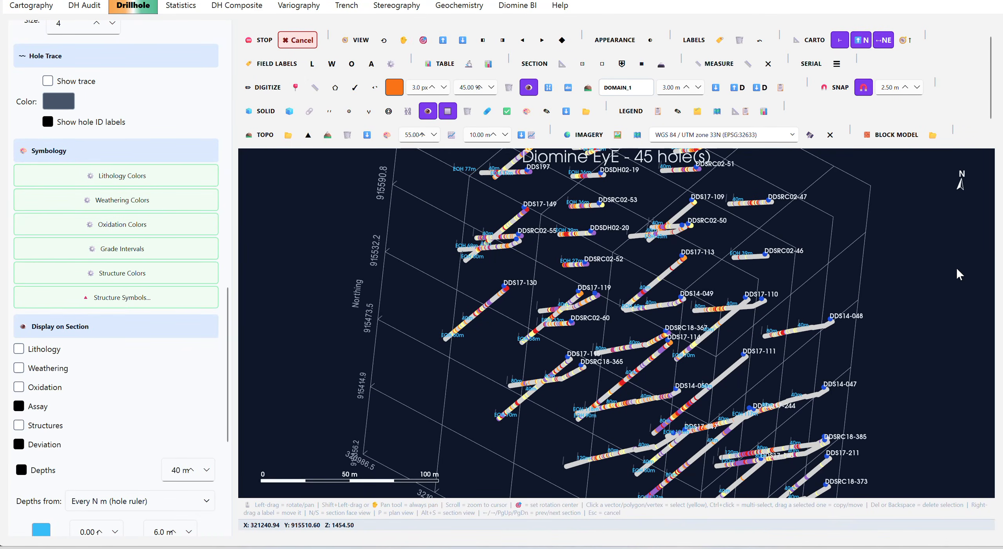
# Step: Measure the distance from hole DDS197 east to hole DDS14-048 in plan view, and clear the measurement
pyautogui.press('p')
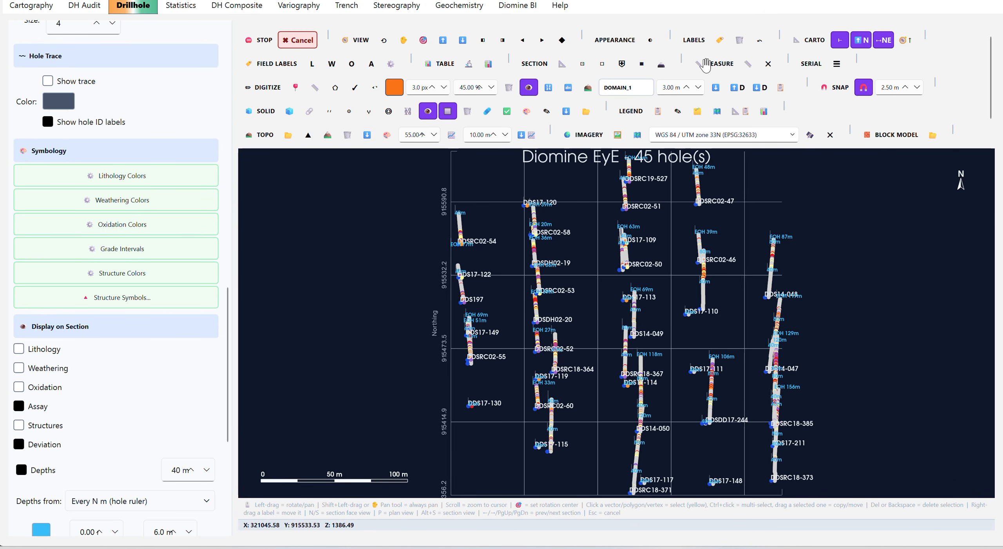
pyautogui.click(753, 63)
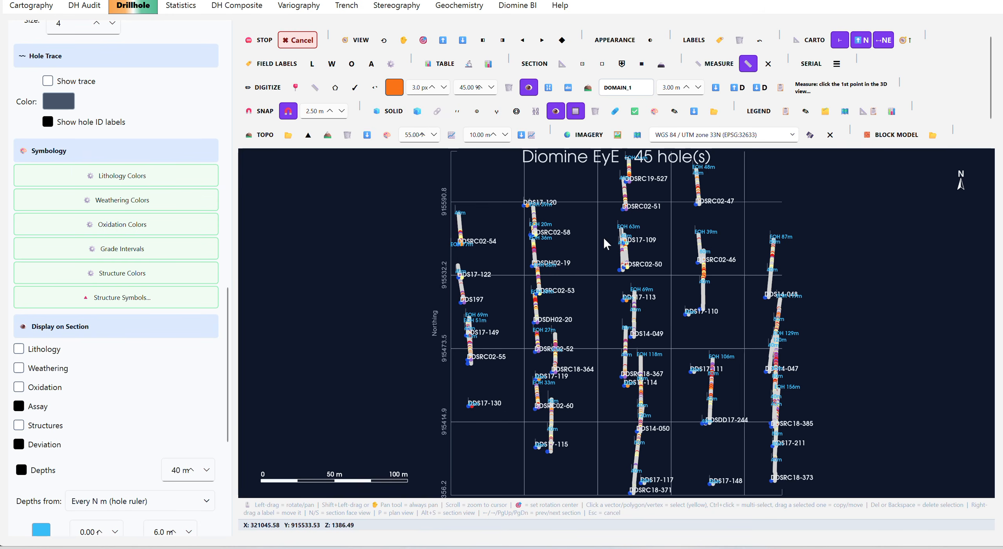
pyautogui.click(462, 290)
pyautogui.click(770, 289)
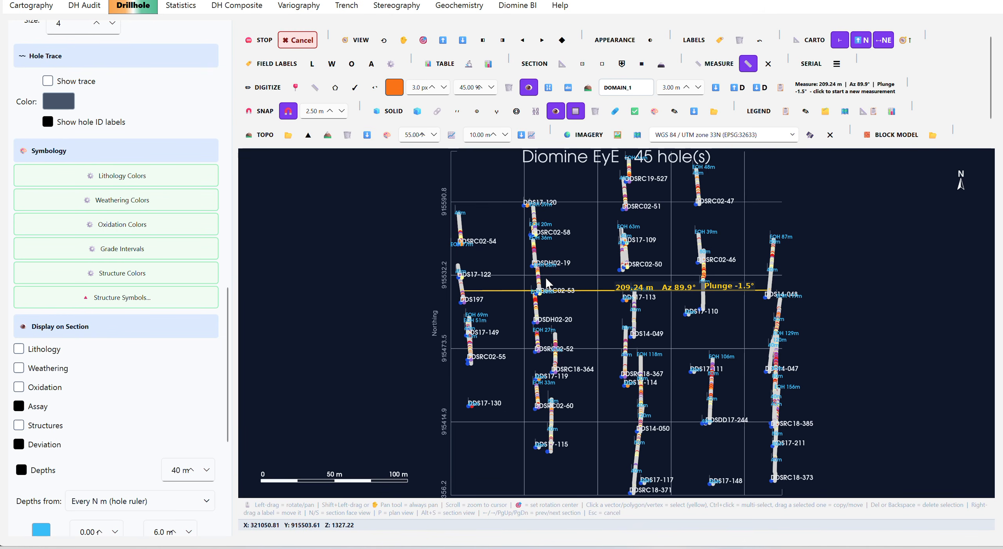
pyautogui.press('Escape')
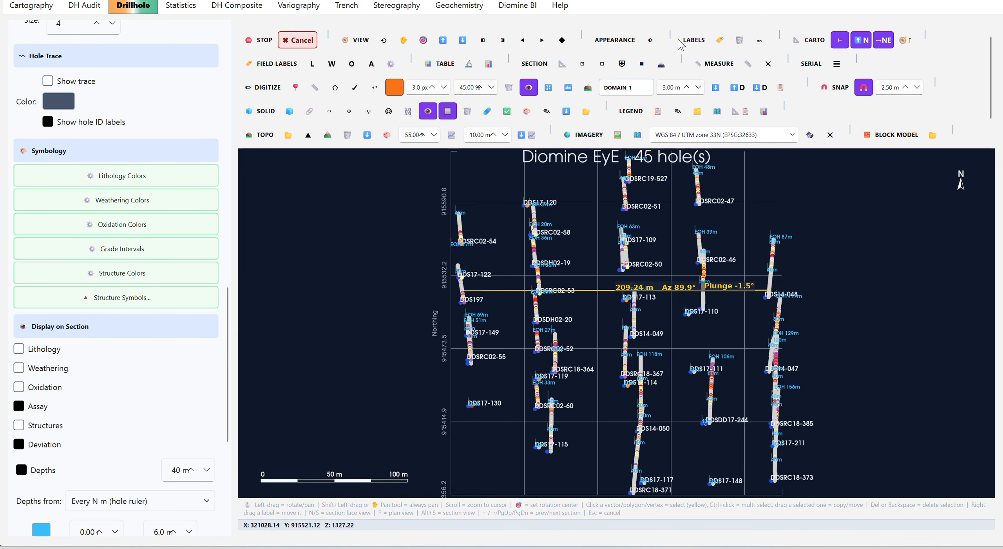
pyautogui.click(768, 63)
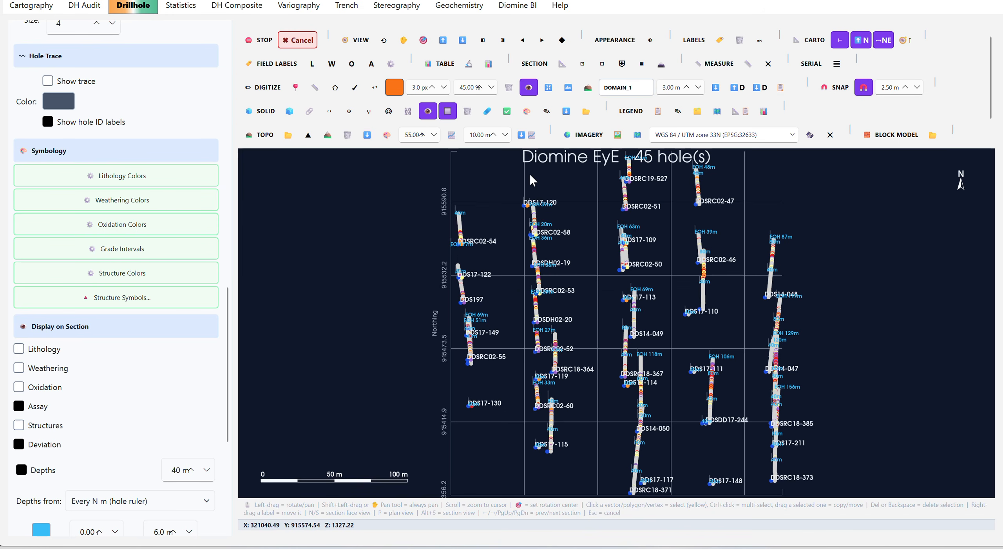
# Step: Define a north-south section along the westernmost line of holes with 10 m forward and 10 m backward extension
pyautogui.click(567, 68)
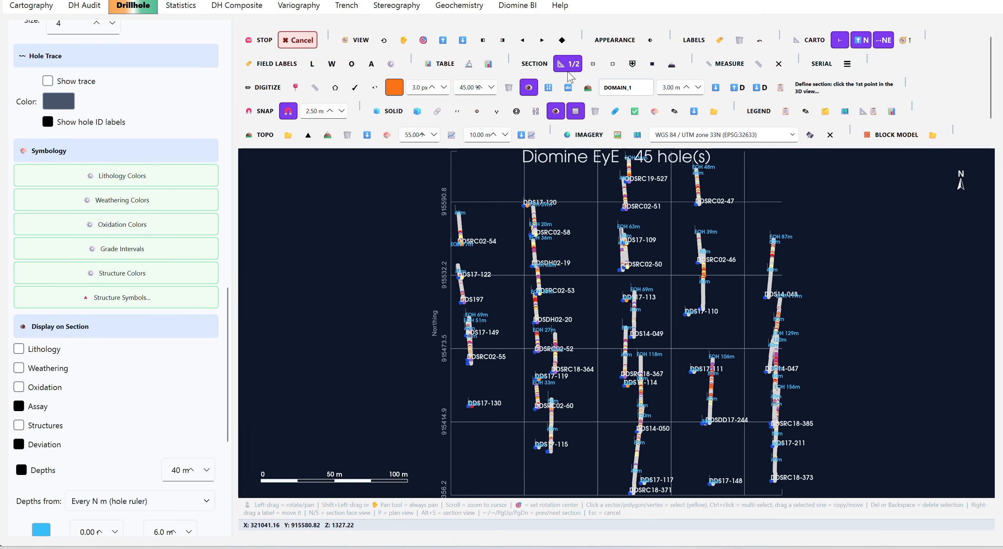
pyautogui.click(457, 194)
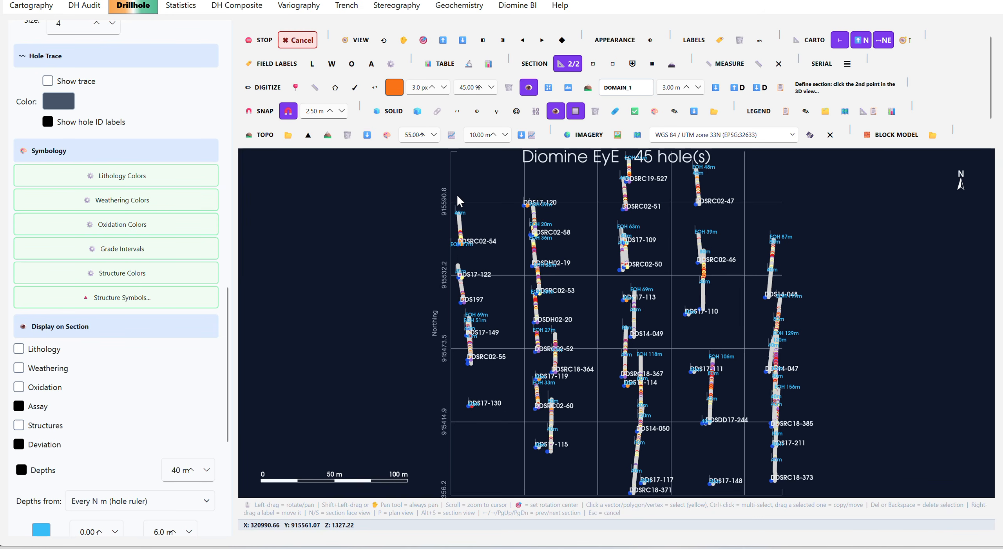
pyautogui.click(467, 442)
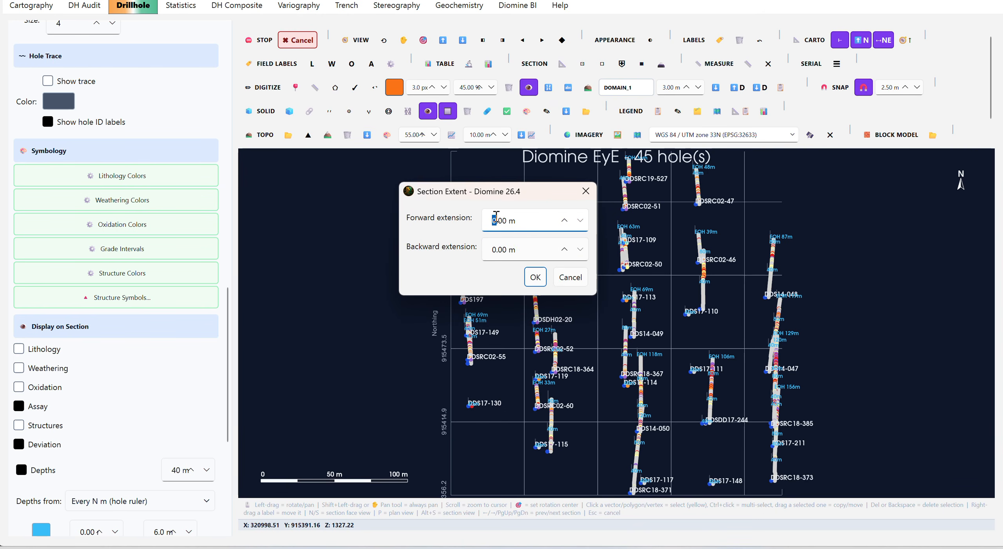
pyautogui.write('10')
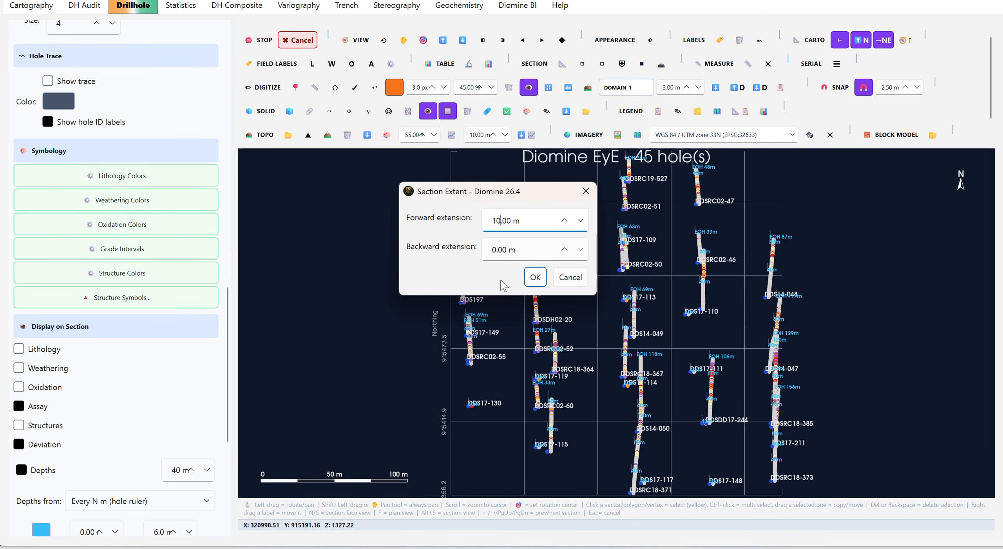
pyautogui.click(490, 247)
pyautogui.write('10')
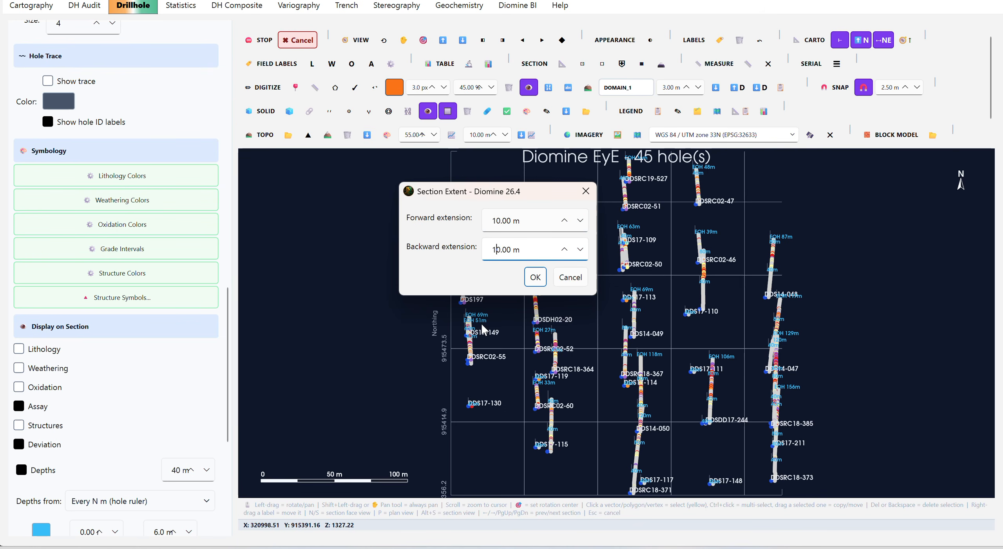
pyautogui.click(535, 278)
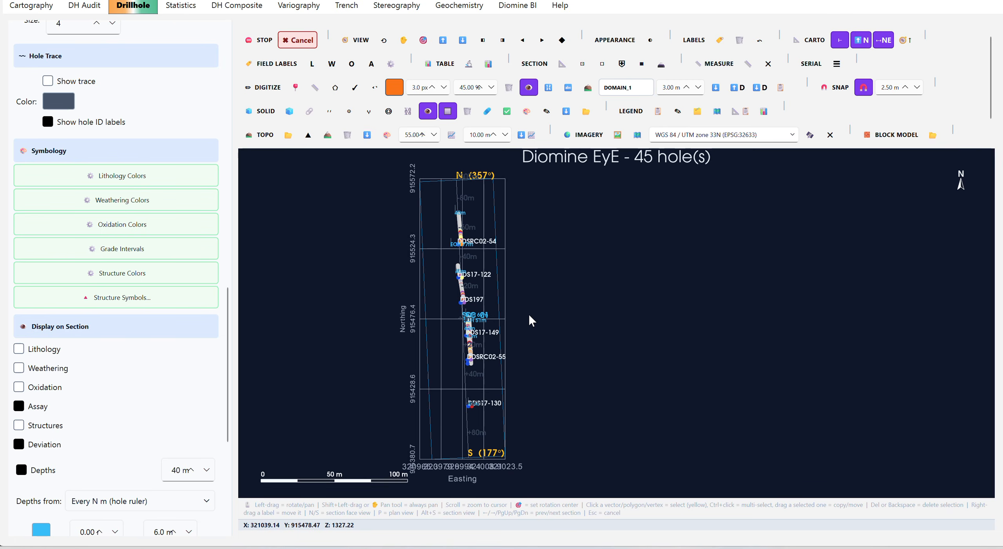
# Step: Turn the section to its face view to examine the assay intervals down the holes
pyautogui.press('n')
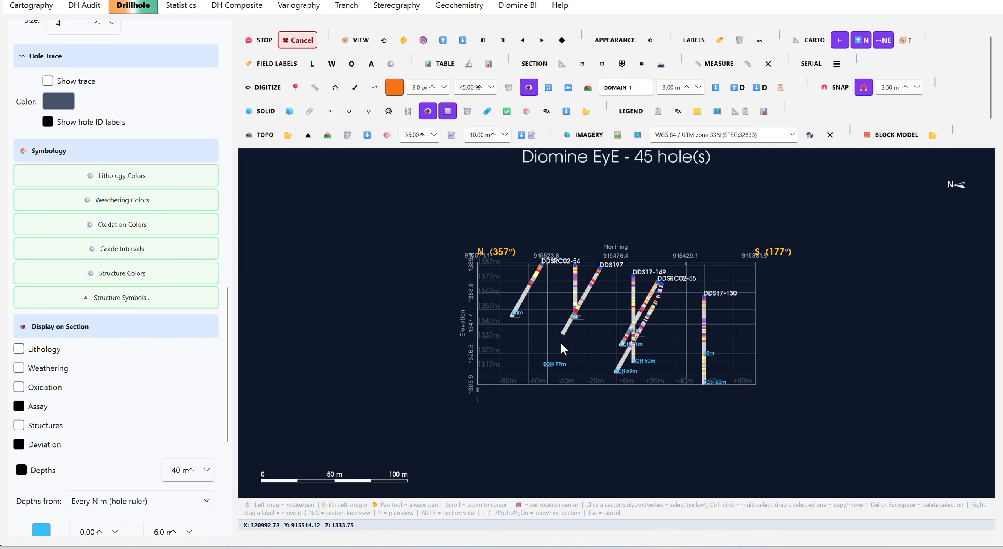
pyautogui.scroll(3, 568, 265)
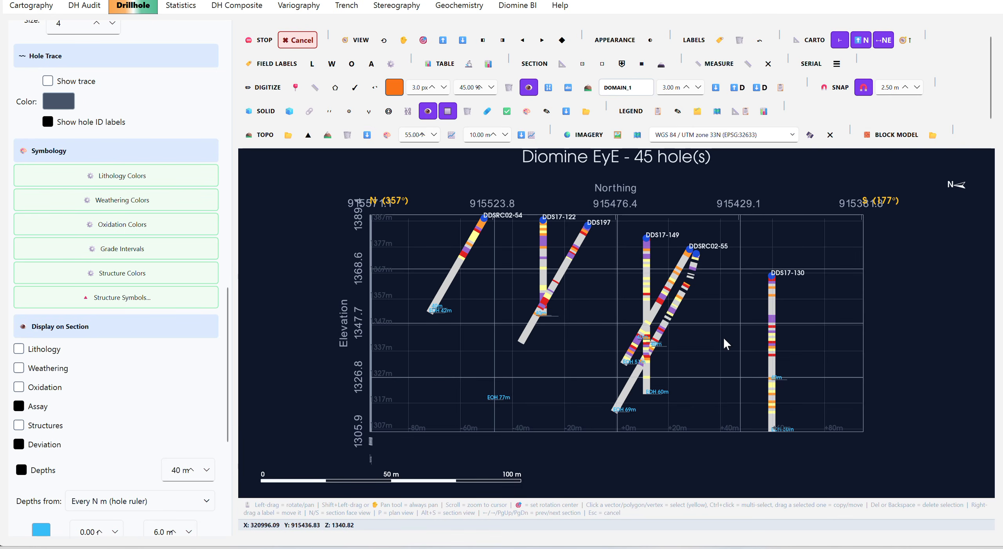
pyautogui.scroll(1, 723, 338)
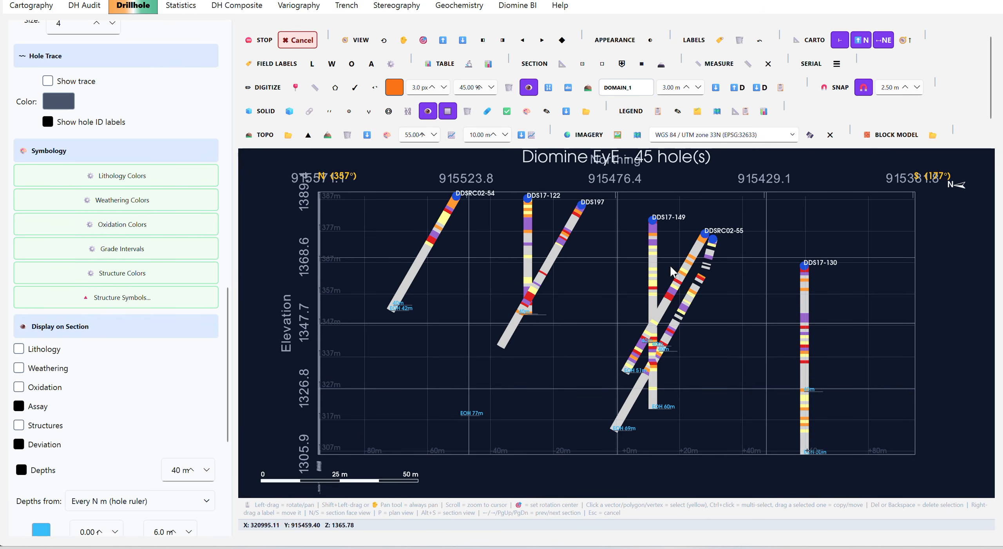
pyautogui.scroll(-1, 649, 254)
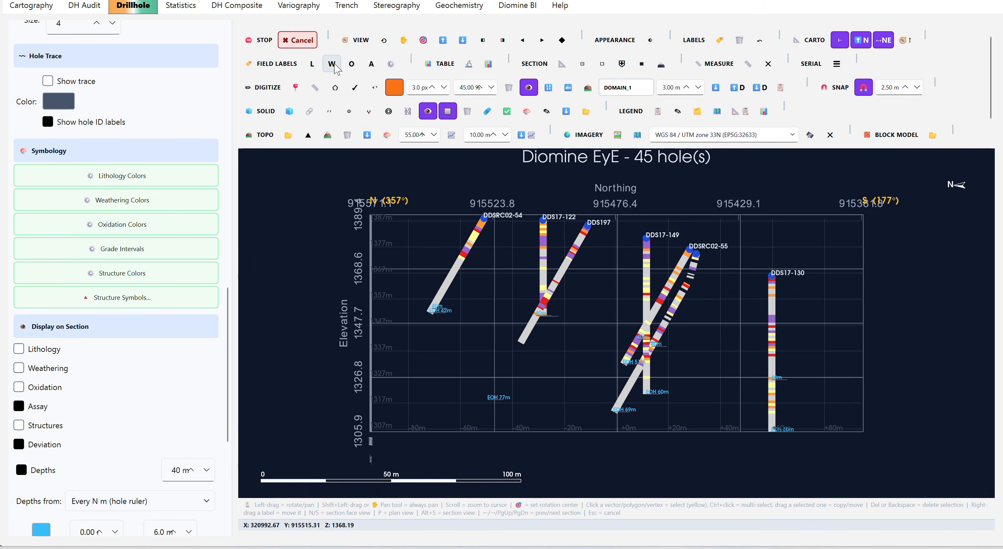
# Step: Turn on the assay labels for the holes on the section and set their label field to au_ppm
pyautogui.click(372, 66)
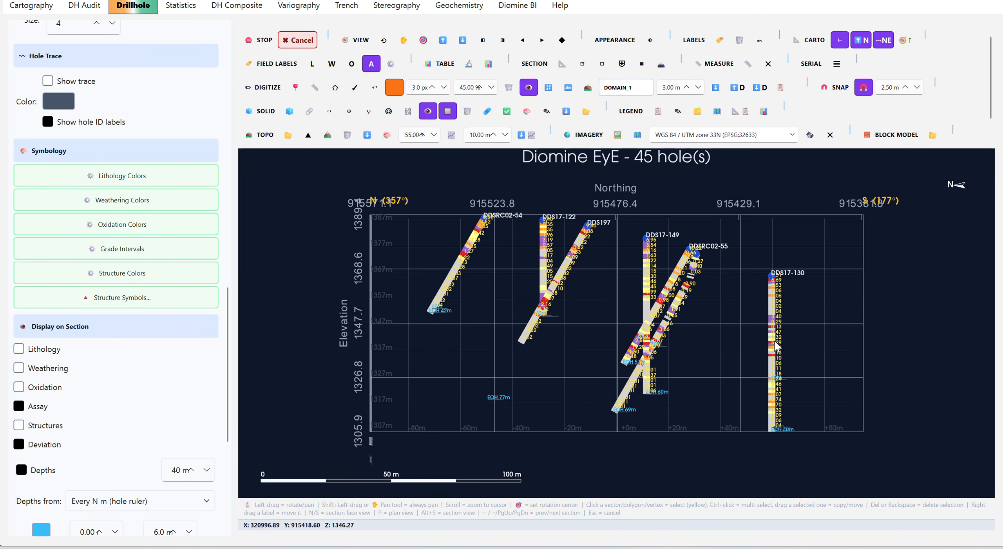
pyautogui.click(391, 64)
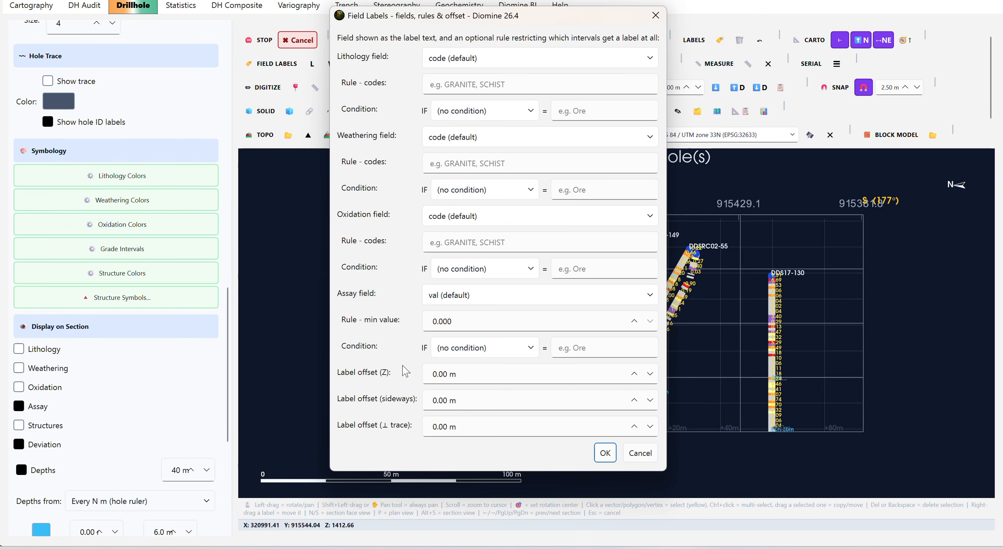
pyautogui.click(472, 297)
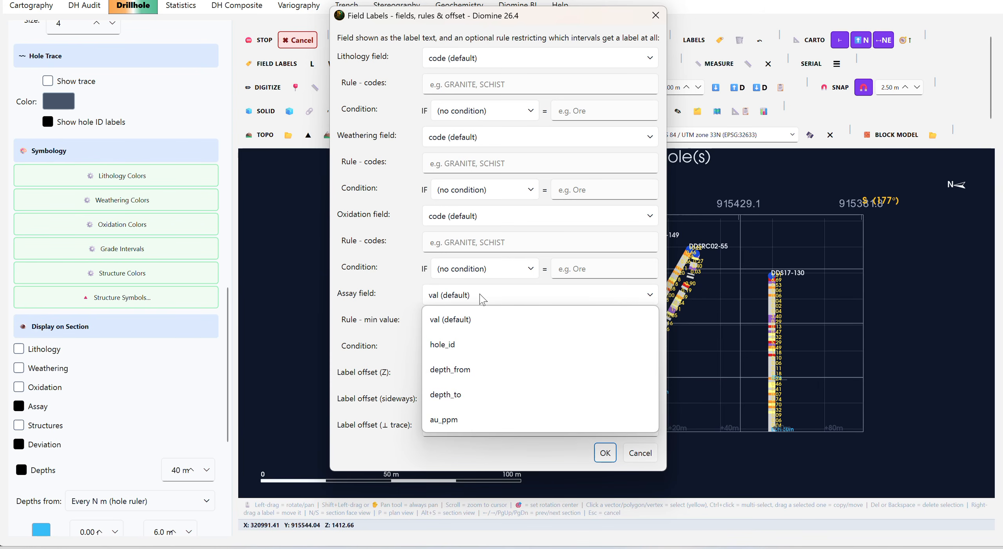
pyautogui.click(447, 420)
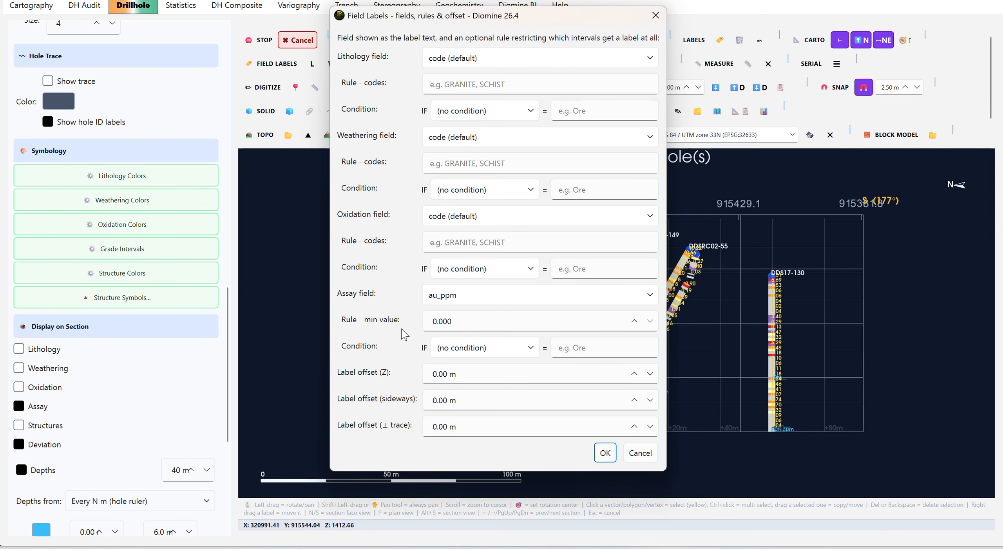
# Step: Restrict the assay labels to intervals with a minimum value of 0.3
pyautogui.click(442, 322)
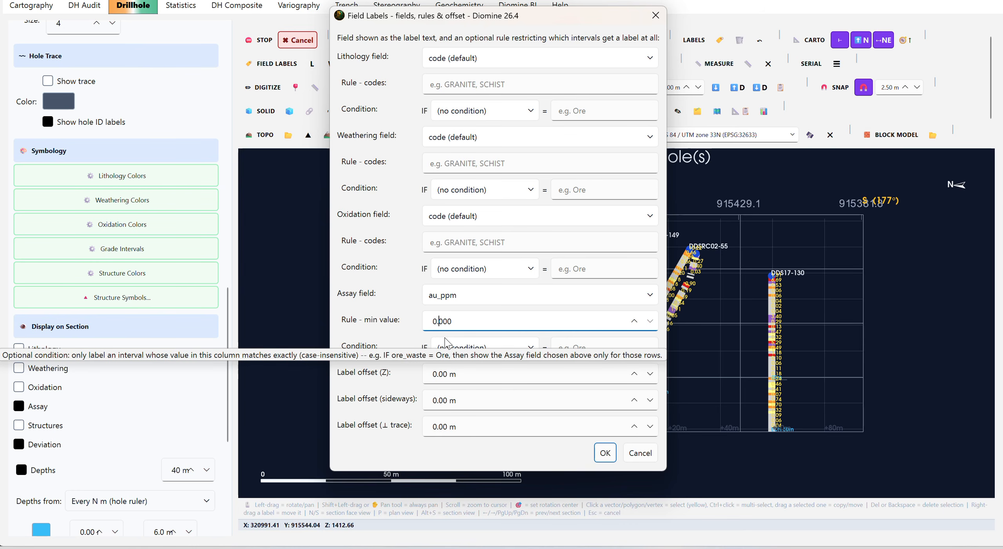
pyautogui.press('Delete')
pyautogui.press('Delete')
pyautogui.write('3')
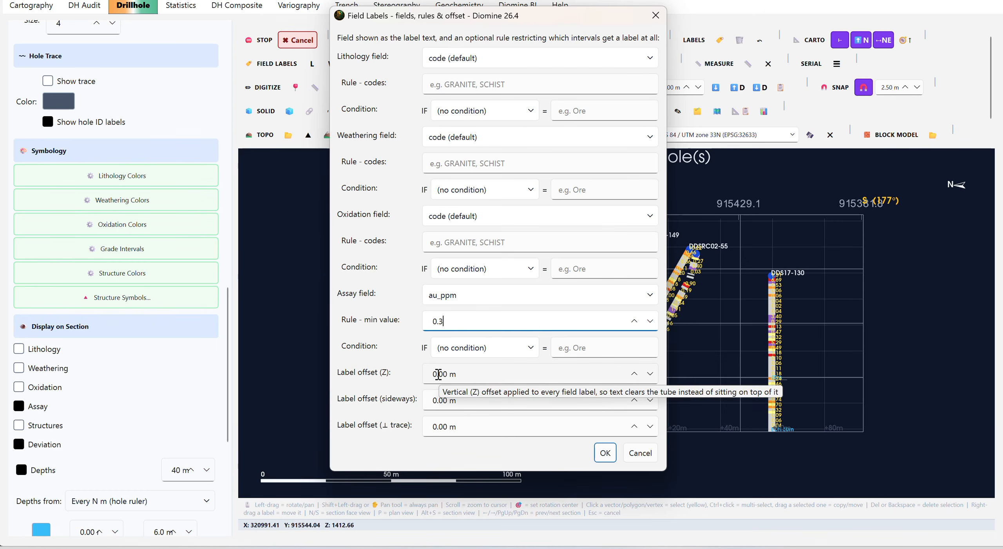
# Step: Set the vertical, sideways and perpendicular-to-trace label offsets to 3.00 m each and apply the label settings
pyautogui.click(441, 400)
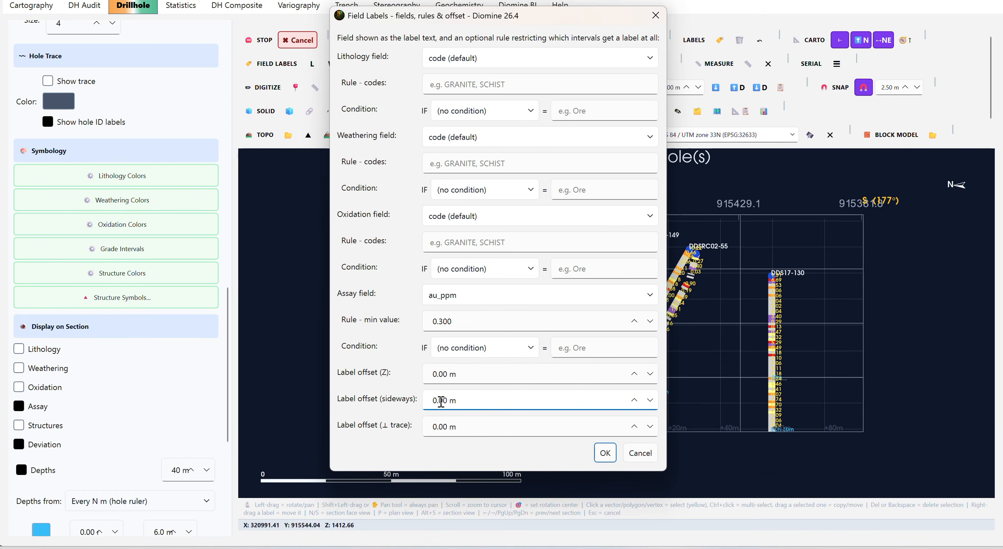
pyautogui.scroll(2, 440, 400)
pyautogui.click(443, 374)
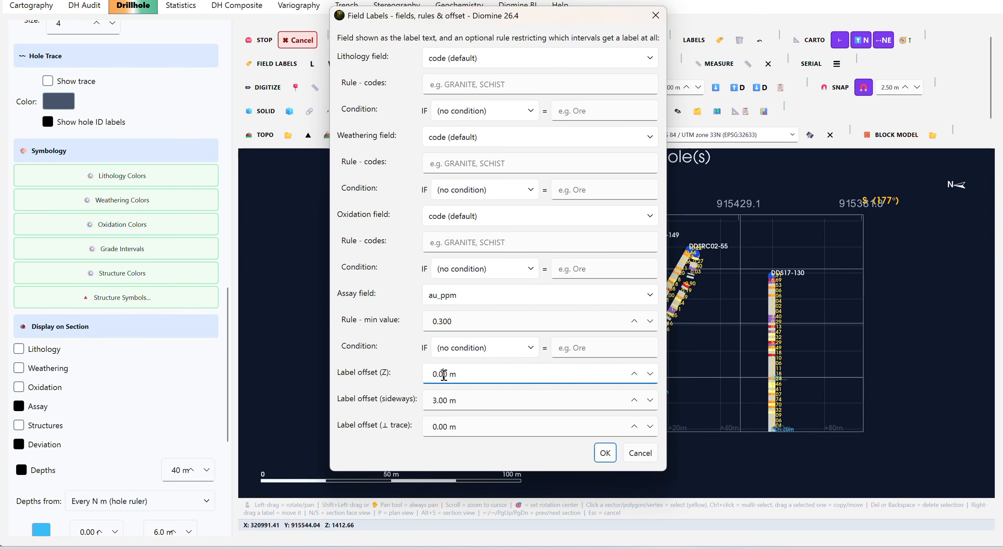
pyautogui.scroll(4, 444, 375)
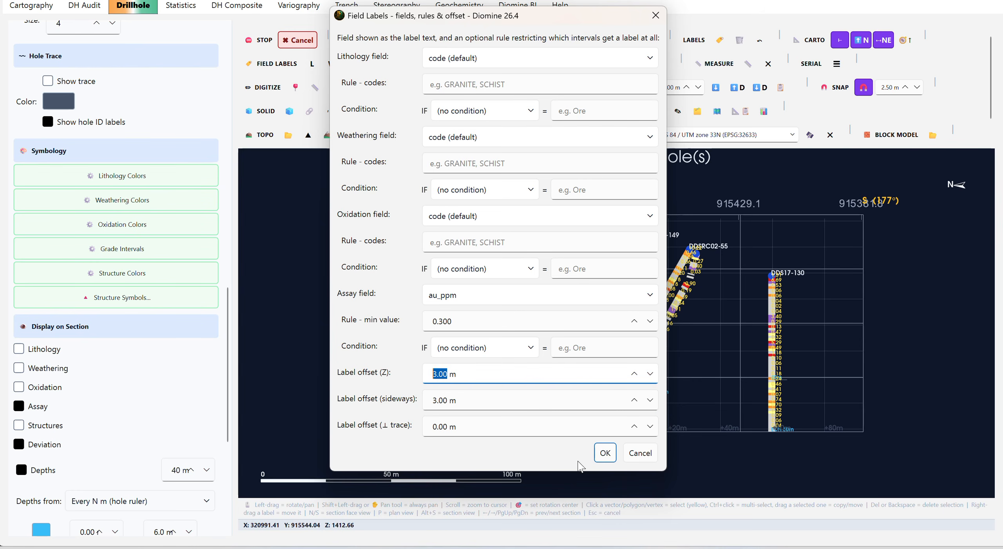
pyautogui.click(442, 427)
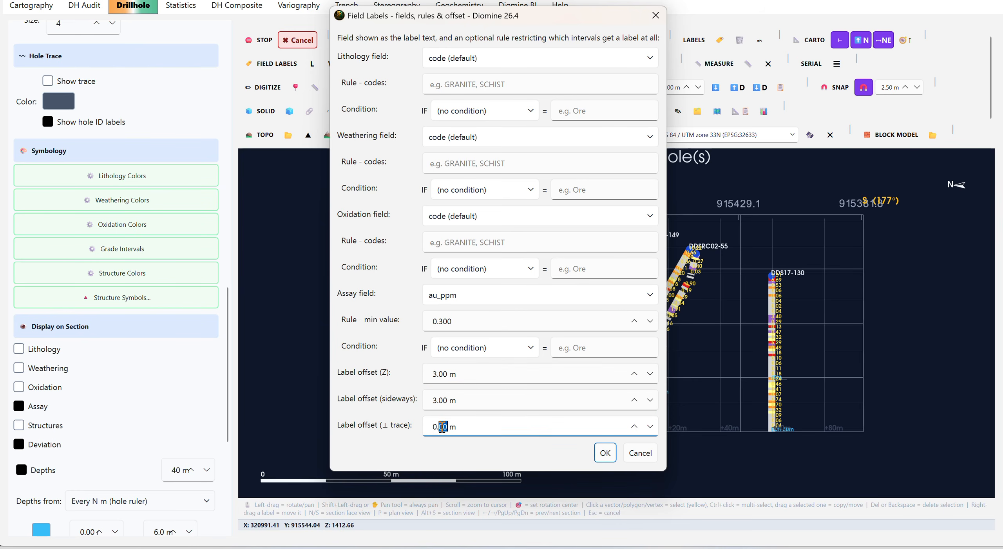
pyautogui.scroll(2, 441, 427)
pyautogui.scroll(1, 442, 427)
pyautogui.click(597, 452)
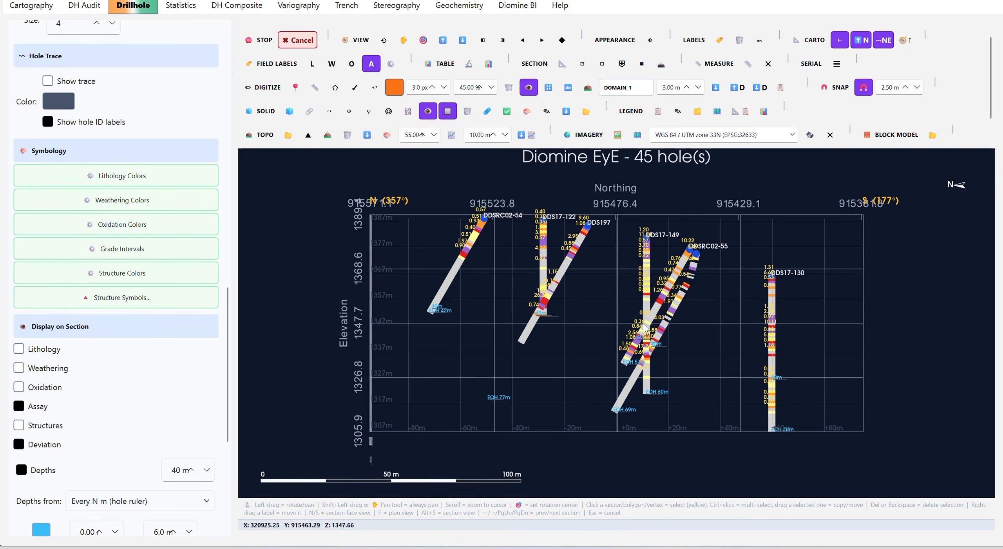
# Step: Examine the offset assay labels beside the crossing holes on the section up close
pyautogui.scroll(3, 629, 326)
pyautogui.scroll(4, 636, 348)
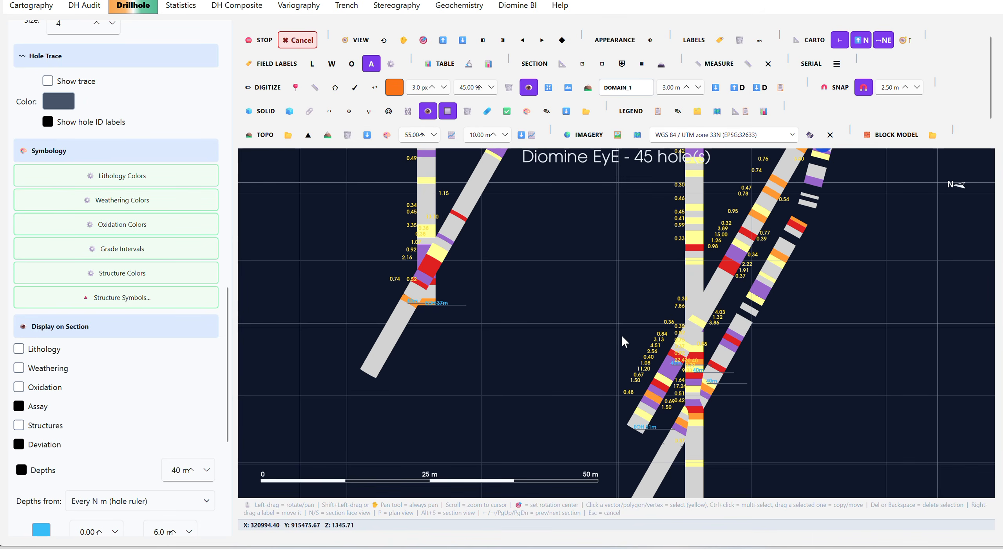
pyautogui.scroll(-2, 623, 337)
pyautogui.scroll(-2, 622, 335)
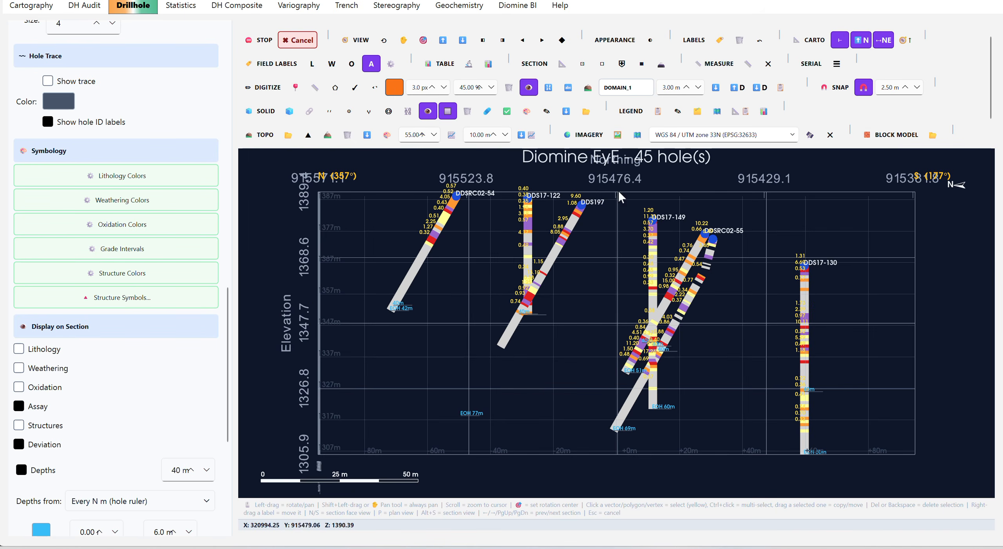
pyautogui.scroll(-1, 621, 195)
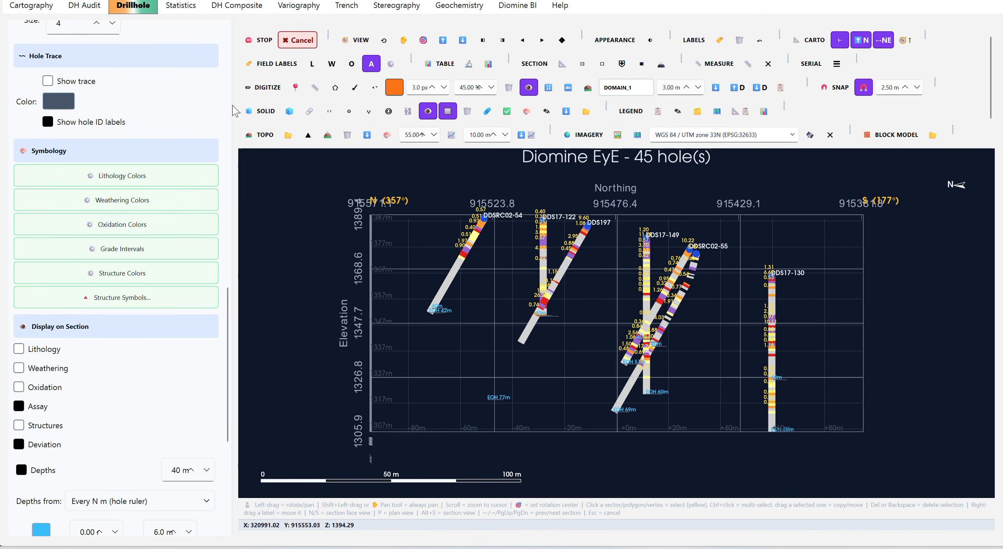
pyautogui.scroll(9, 204, 138)
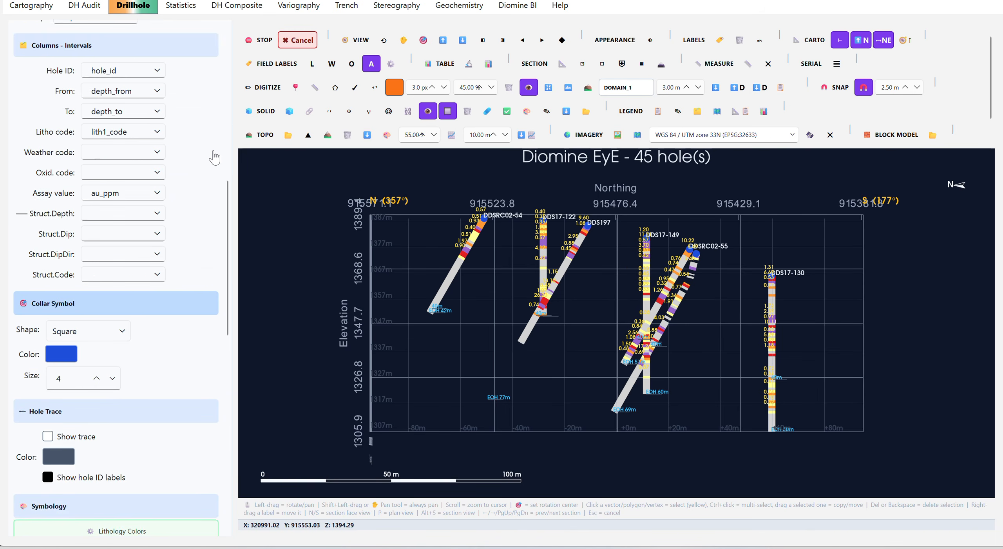
pyautogui.scroll(3, 215, 158)
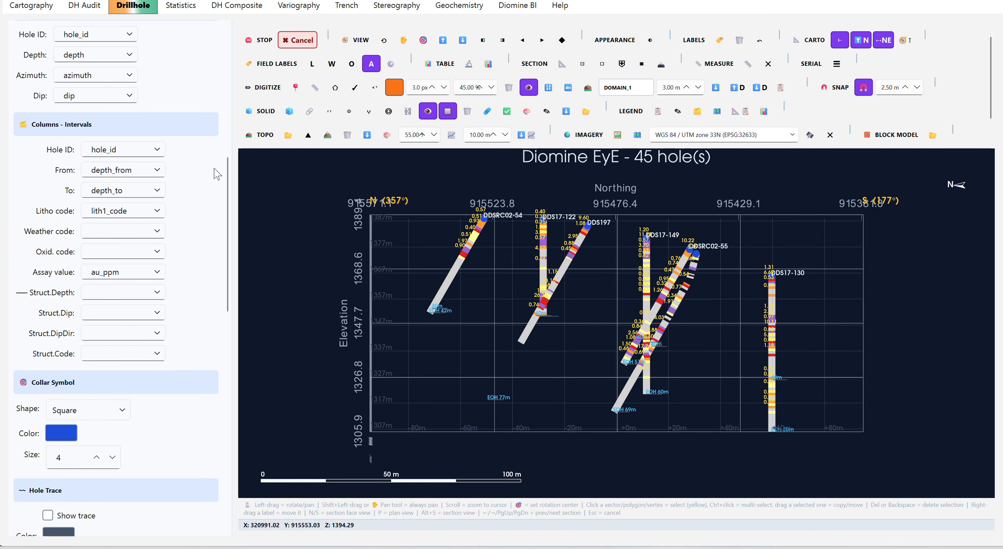
pyautogui.scroll(2, 215, 169)
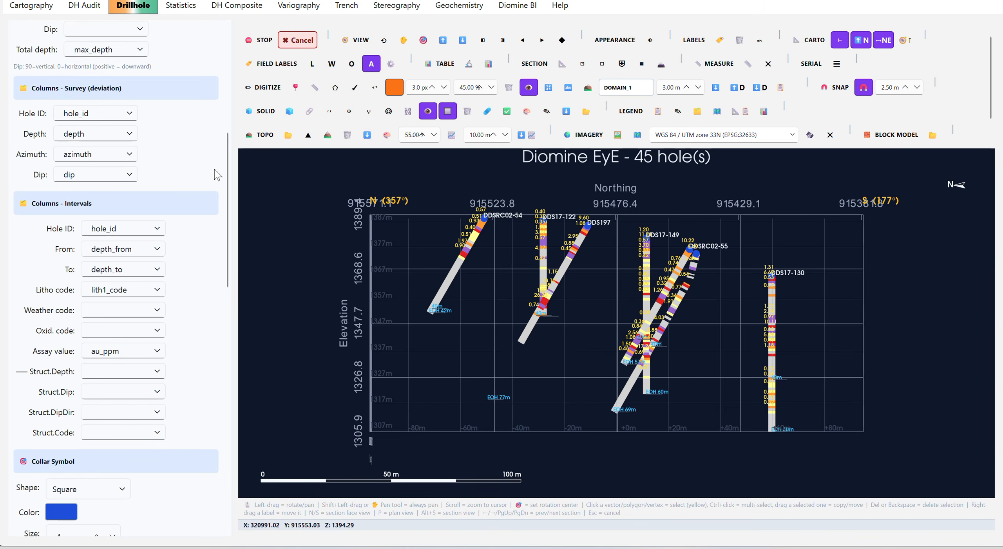
pyautogui.scroll(8, 218, 175)
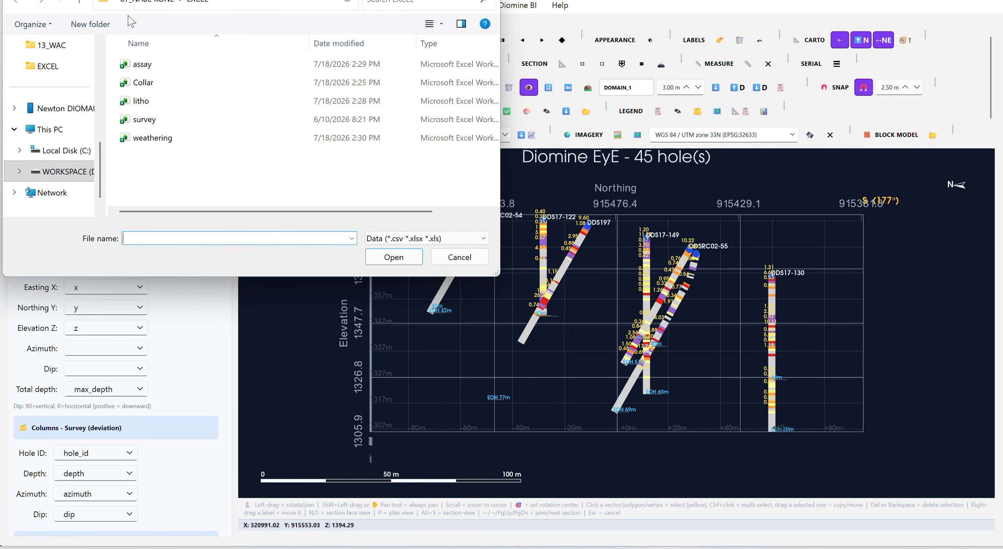
pyautogui.click(151, 3)
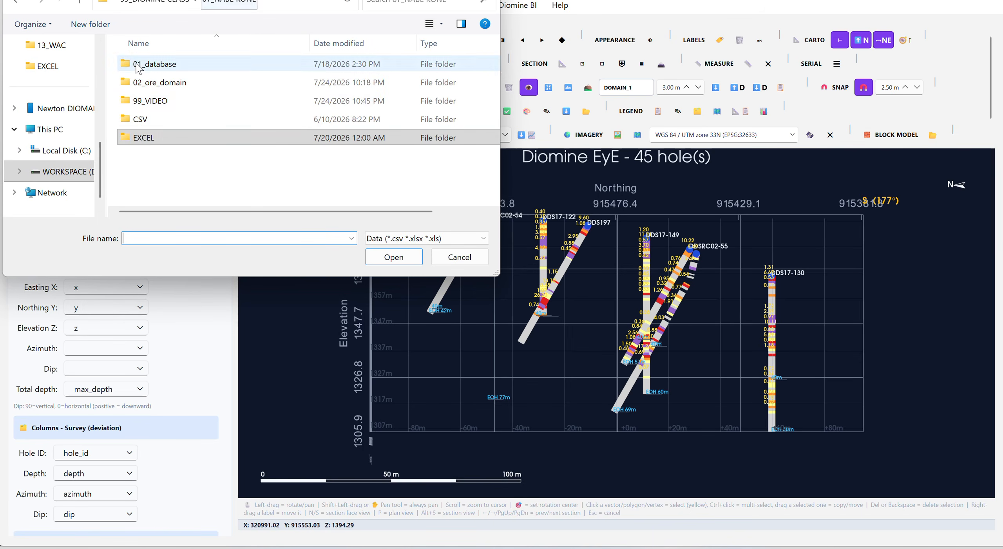
pyautogui.click(170, 3)
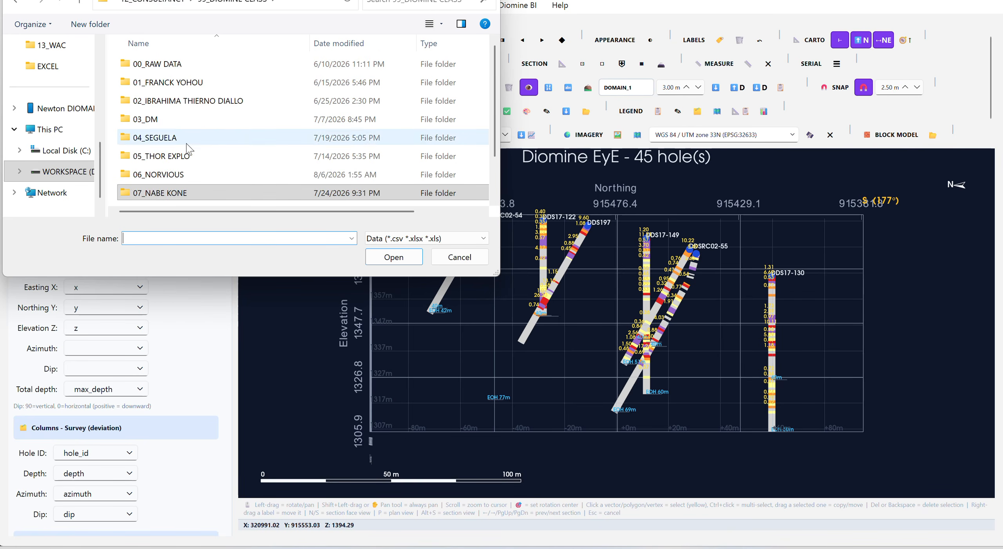
pyautogui.doubleClick(172, 178)
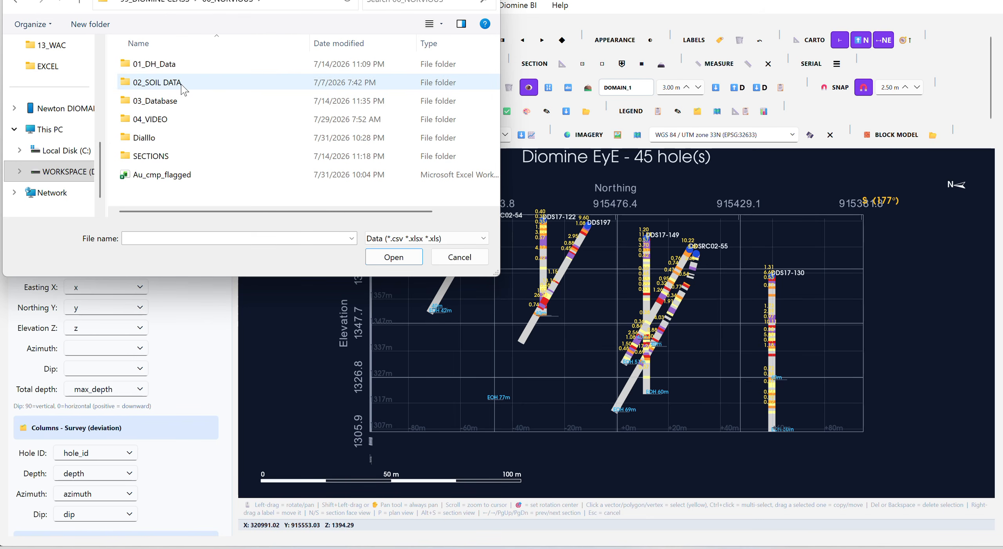
pyautogui.click(172, 3)
pyautogui.click(488, 0)
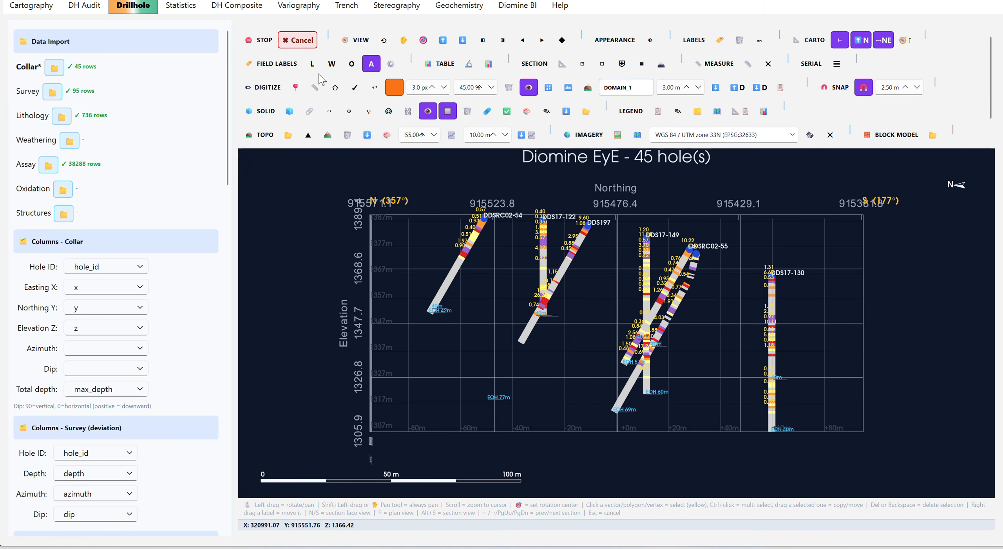
# Step: Review the field choices available for the assay labels, and turn the assay labels off
pyautogui.click(373, 66)
pyautogui.click(375, 68)
pyautogui.click(390, 63)
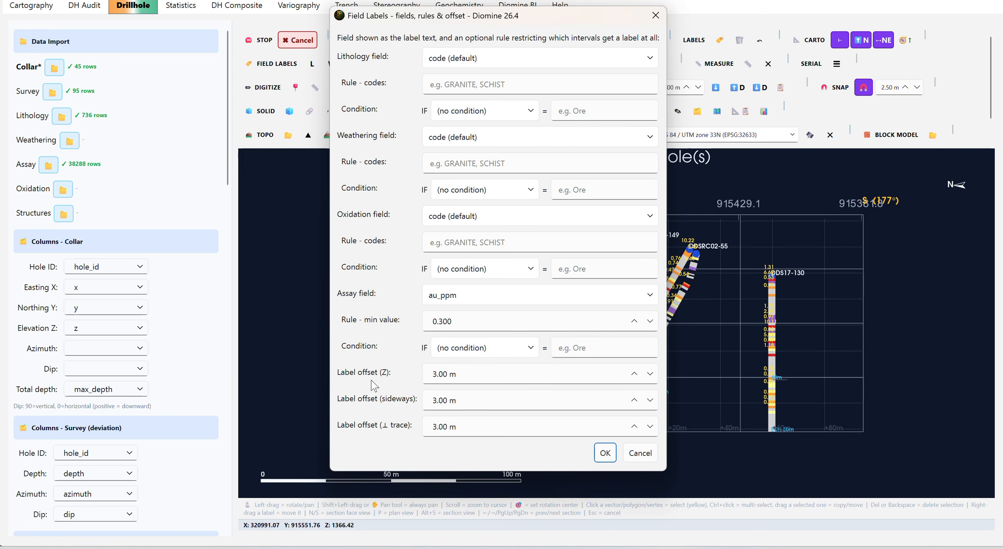
pyautogui.click(478, 299)
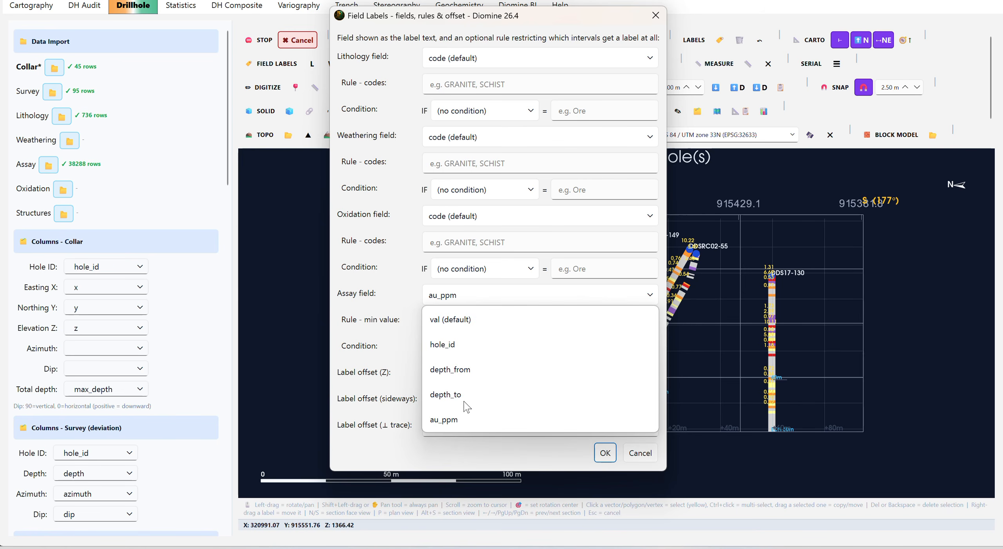
pyautogui.click(383, 333)
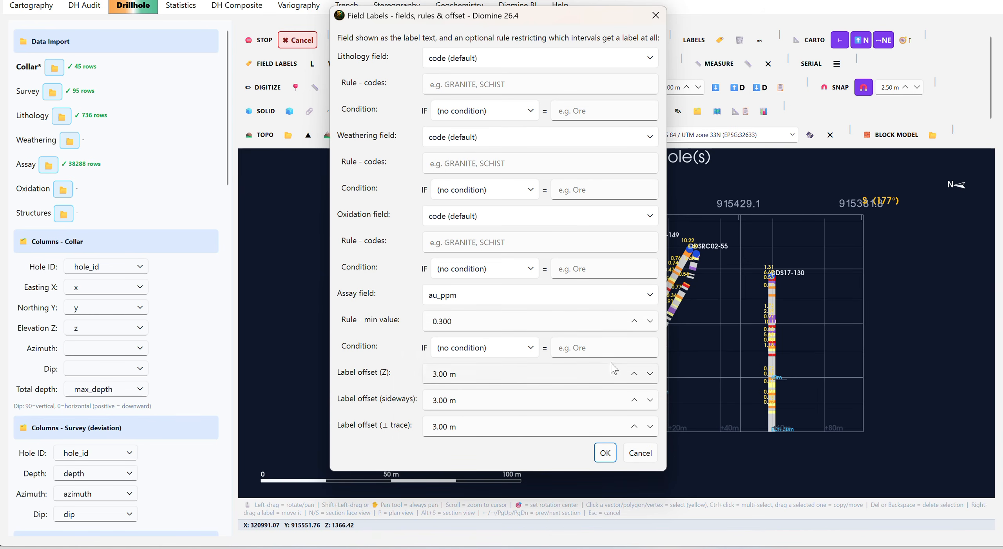
pyautogui.click(656, 15)
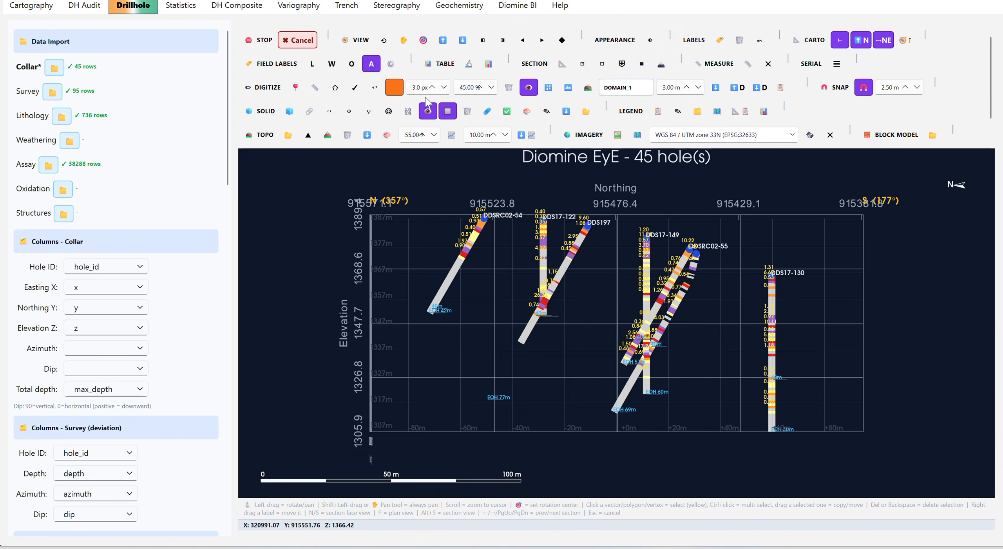
pyautogui.click(371, 64)
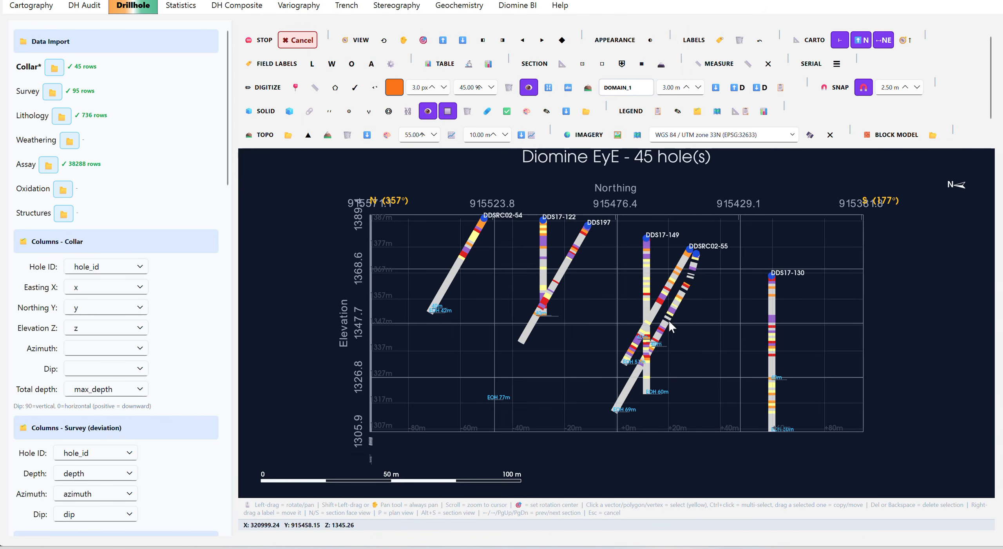